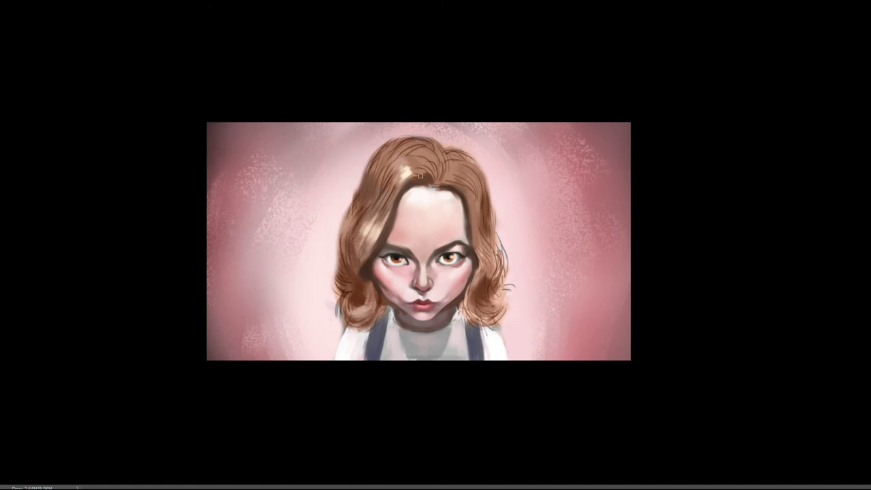
Refine the edge of the portrait's right cheek where it meets the hair, using colours sampled from the face
{"action": "key", "text": "ctrl+minus"}
{"action": "key", "text": "ctrl+plus"}
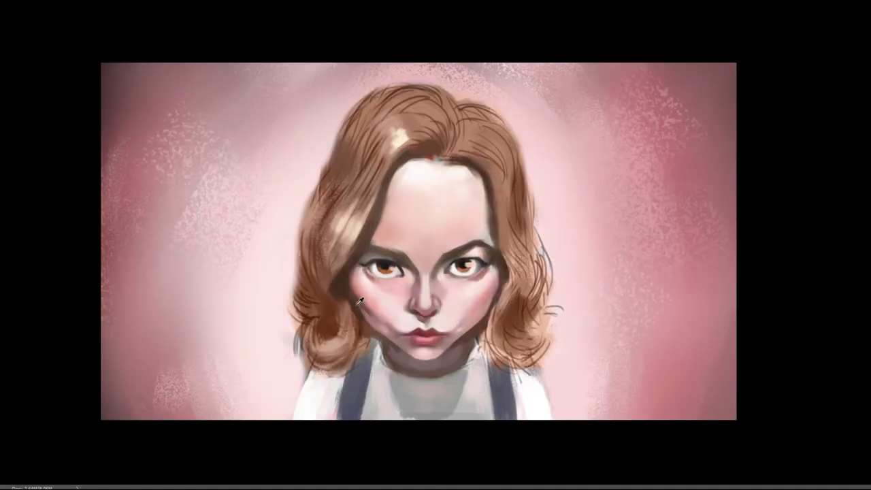
{"action": "left_click_drag", "start_coordinate": [499, 290], "coordinate": [491, 298]}
{"action": "key", "text": "ctrl+minus"}
{"action": "key", "text": "ctrl+minus"}
{"action": "key", "text": "ctrl+plus"}
{"action": "key", "text": "ctrl+plus"}
{"action": "left_click", "coordinate": [482, 299], "text": "alt"}
{"action": "key", "text": "ctrl+minus"}
{"action": "key", "text": "ctrl+plus"}
{"action": "key", "text": "ctrl+plus"}
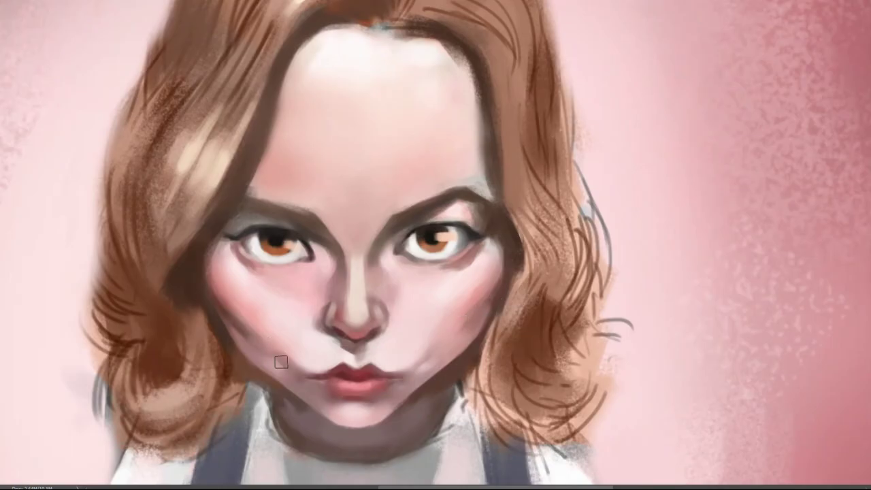
Paint a pale blonde highlight on the hair just right of the parting, above the hairline, and blend it with sampled hair colour
{"action": "key", "text": "ctrl+minus"}
{"action": "key", "text": "ctrl+minus"}
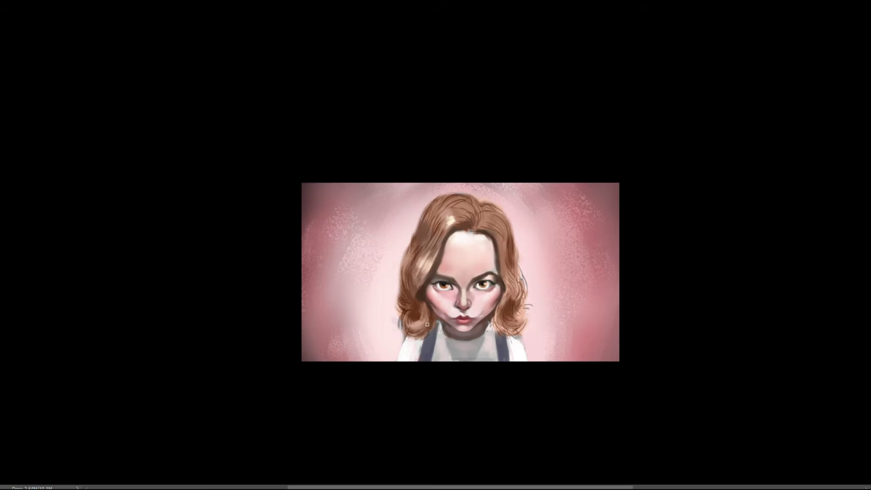
{"action": "scroll", "coordinate": [490, 319], "scroll_direction": "down", "scroll_amount": 1}
{"action": "scroll", "coordinate": [494, 322], "scroll_direction": "up", "scroll_amount": 2}
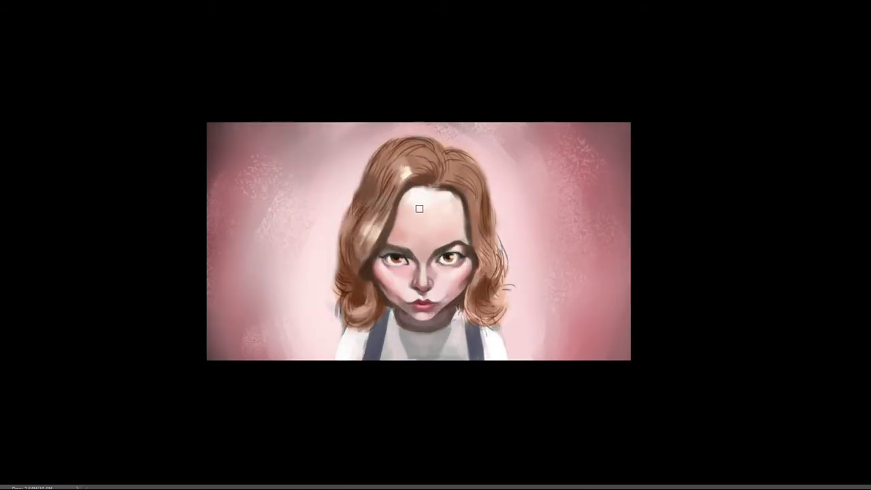
{"action": "key", "text": "ctrl+minus"}
{"action": "scroll", "coordinate": [431, 217], "scroll_direction": "down", "scroll_amount": 4}
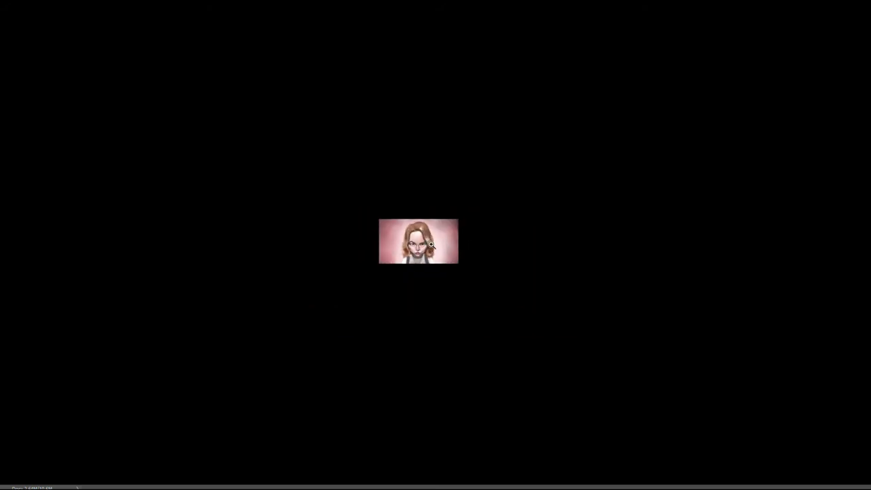
{"action": "scroll", "coordinate": [435, 230], "scroll_direction": "up", "scroll_amount": 4}
{"action": "key", "text": "ctrl+plus"}
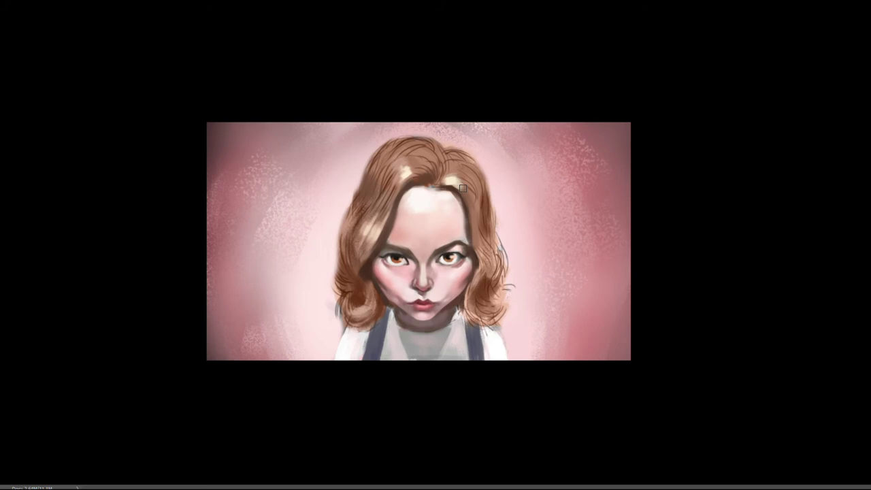
{"action": "left_click", "coordinate": [459, 171], "text": "alt"}
{"action": "key", "text": "ctrl+minus"}
{"action": "key", "text": "ctrl+minus"}
{"action": "key", "text": "ctrl+minus"}
{"action": "key", "text": "ctrl+plus"}
{"action": "key", "text": "ctrl+plus"}
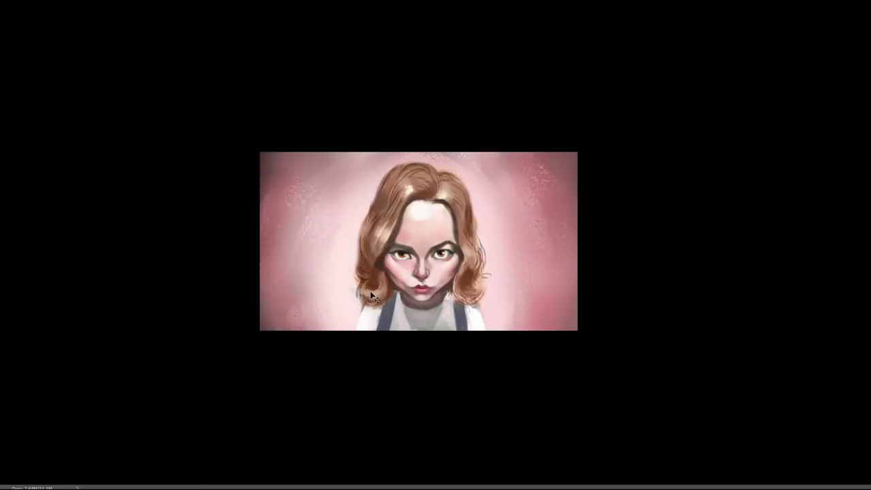
Clean up the stray sketch strokes sticking out around the outer edges of the hair
{"action": "key", "text": "ctrl+plus"}
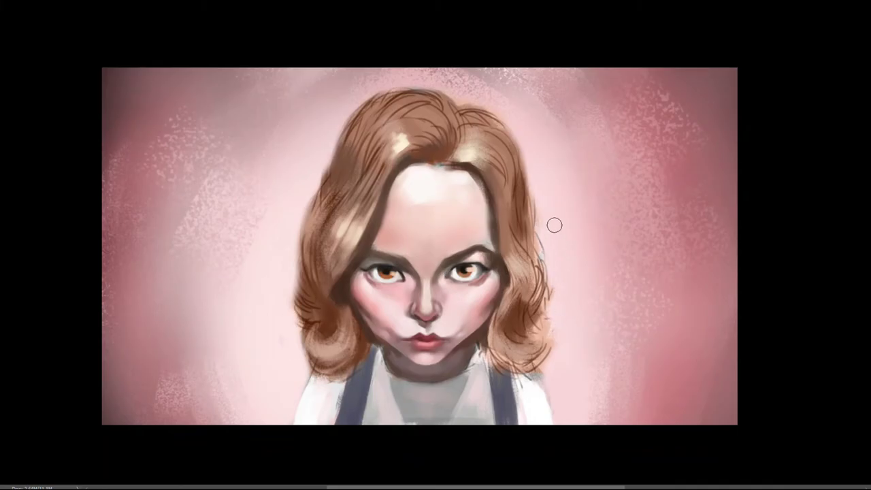
{"action": "key", "text": "ctrl+minus"}
{"action": "key", "text": "ctrl+plus"}
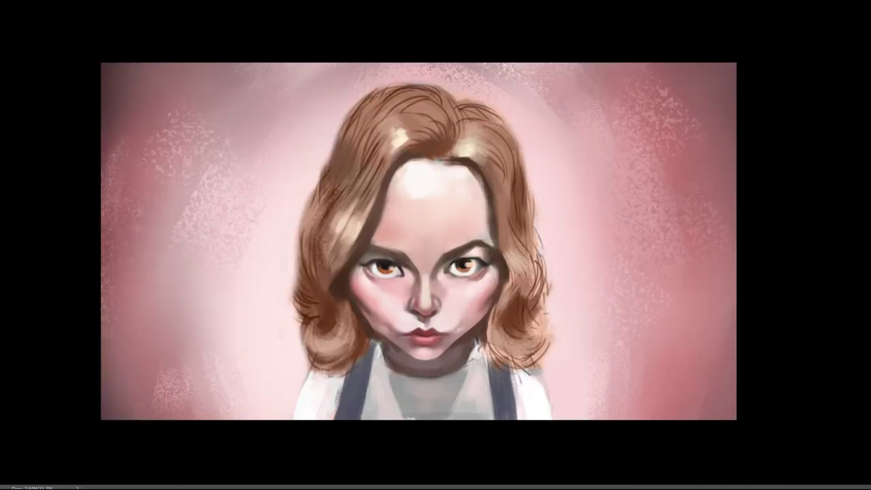
{"action": "key", "text": "alt+ctrl+r"}
{"action": "key", "text": "Escape"}
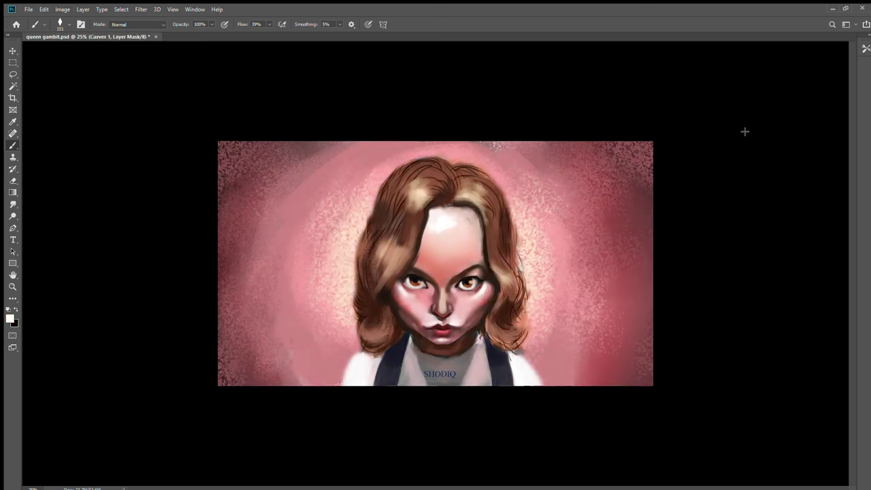
Lay a radial gradient centred on the forehead over the artwork to tone down the background
{"action": "left_click", "coordinate": [626, 163], "text": "alt"}
{"action": "mouse_move", "coordinate": [747, 125]}
{"action": "left_mouse_down"}
{"action": "mouse_move", "coordinate": [747, 116]}
{"action": "mouse_move", "coordinate": [713, 157]}
{"action": "left_mouse_up"}
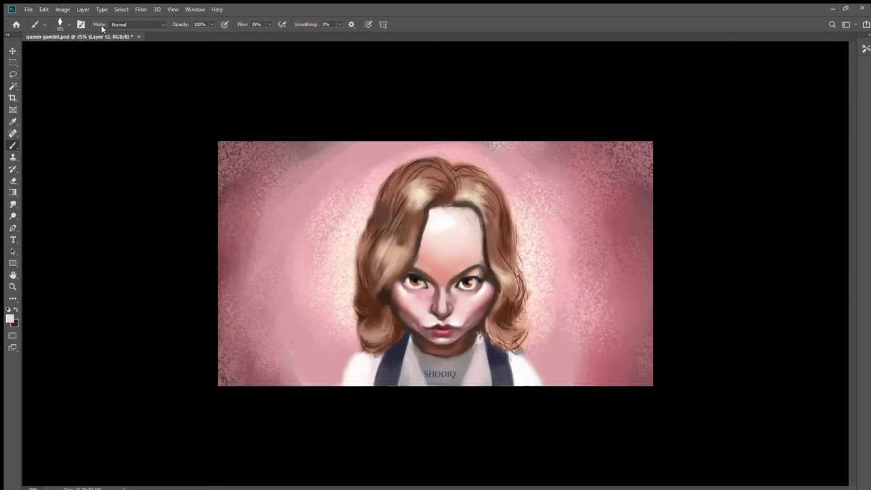
{"action": "key", "text": "g"}
{"action": "left_click", "coordinate": [118, 25]}
{"action": "left_click_drag", "start_coordinate": [434, 247], "coordinate": [443, 137]}
{"action": "left_click", "coordinate": [77, 304]}
{"action": "key", "text": "i"}
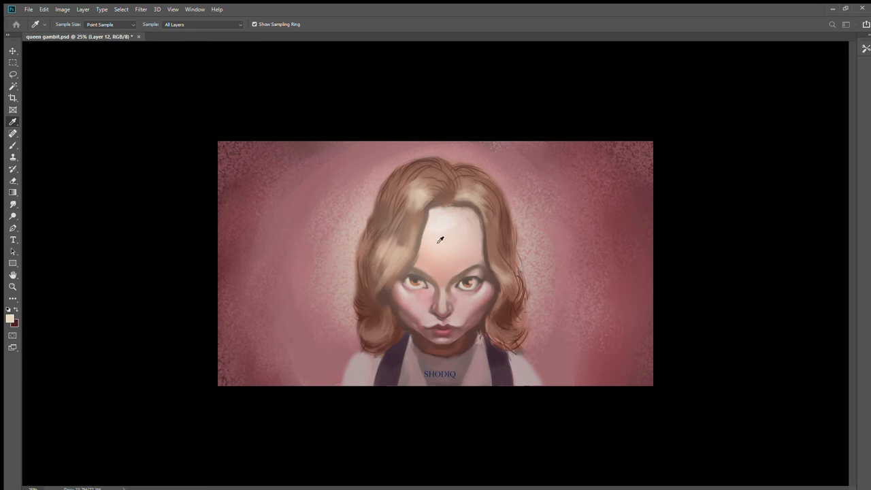
Reapply the radial gradient from the face outward to adjust the darkening around the head
{"action": "key", "text": "g"}
{"action": "mouse_move", "coordinate": [439, 253]}
{"action": "left_mouse_down"}
{"action": "mouse_move", "coordinate": [544, 217]}
{"action": "mouse_move", "coordinate": [551, 225]}
{"action": "mouse_move", "coordinate": [440, 302]}
{"action": "mouse_move", "coordinate": [441, 320]}
{"action": "mouse_move", "coordinate": [531, 264]}
{"action": "left_mouse_up"}
{"action": "left_click_drag", "start_coordinate": [442, 278], "coordinate": [503, 278]}
{"action": "left_click", "coordinate": [74, 301]}
{"action": "left_click", "coordinate": [73, 302]}
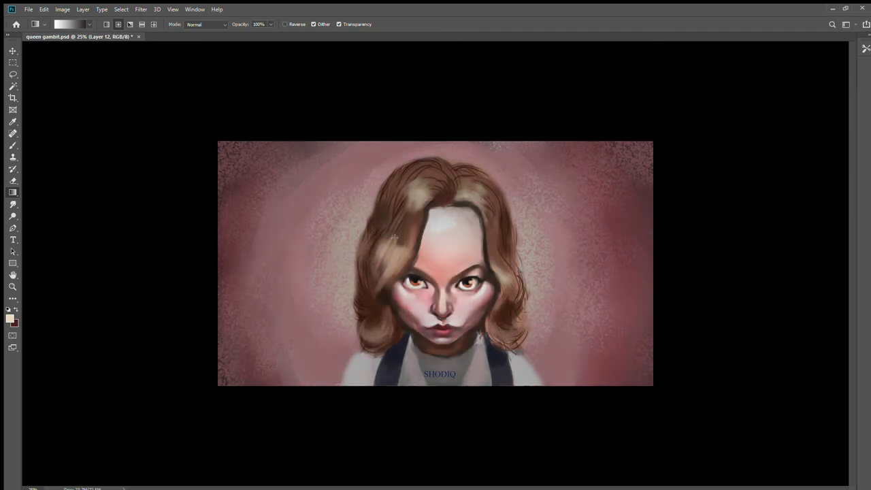
Create a new layer and brush a soft pale pink light over the forehead
{"action": "key", "text": "ctrl+shift+n"}
{"action": "key", "text": "ctrl+minus"}
{"action": "key", "text": "ctrl+minus"}
{"action": "key", "text": "ctrl+plus"}
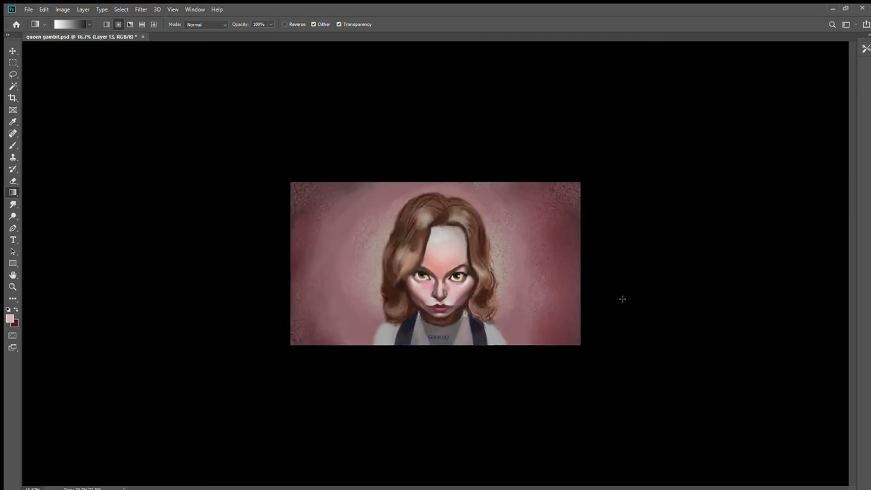
{"action": "key", "text": "b"}
{"action": "key", "text": "ctrl+plus"}
{"action": "mouse_move", "coordinate": [447, 238]}
{"action": "left_mouse_down"}
{"action": "mouse_move", "coordinate": [438, 233]}
{"action": "mouse_move", "coordinate": [461, 239]}
{"action": "mouse_move", "coordinate": [463, 254]}
{"action": "mouse_move", "coordinate": [481, 244]}
{"action": "left_mouse_up"}
{"action": "key", "text": "comma"}
{"action": "key", "text": "ctrl+minus"}
{"action": "key", "text": "ctrl+z"}
{"action": "key", "text": "ctrl+shift+z"}
Brush soft light down the nose and mouth, checking the effect at a smaller view
{"action": "mouse_move", "coordinate": [433, 286]}
{"action": "left_mouse_down"}
{"action": "mouse_move", "coordinate": [460, 294]}
{"action": "mouse_move", "coordinate": [440, 306]}
{"action": "mouse_move", "coordinate": [438, 296]}
{"action": "mouse_move", "coordinate": [452, 324]}
{"action": "left_mouse_up"}
{"action": "key", "text": "ctrl+minus"}
{"action": "key", "text": "ctrl+minus"}
{"action": "key", "text": "ctrl+plus"}
{"action": "key", "text": "ctrl+plus"}
Brush warm reddish tones into the hair on both sides of the face
{"action": "mouse_move", "coordinate": [427, 216]}
{"action": "left_mouse_down"}
{"action": "mouse_move", "coordinate": [407, 262]}
{"action": "mouse_move", "coordinate": [414, 240]}
{"action": "left_mouse_up"}
{"action": "left_click_drag", "start_coordinate": [477, 238], "coordinate": [479, 252]}
{"action": "mouse_move", "coordinate": [407, 266]}
{"action": "left_mouse_down"}
{"action": "mouse_move", "coordinate": [401, 295]}
{"action": "mouse_move", "coordinate": [410, 311]}
{"action": "left_mouse_up"}
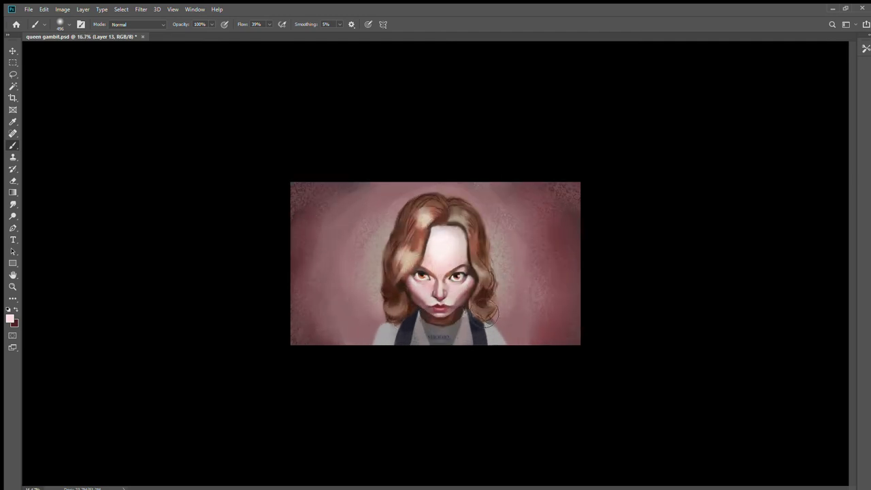
On a new layer, paint sampled dark brown shading where the lower left hair meets the jaw
{"action": "key", "text": "ctrl+plus"}
{"action": "key", "text": "ctrl+plus"}
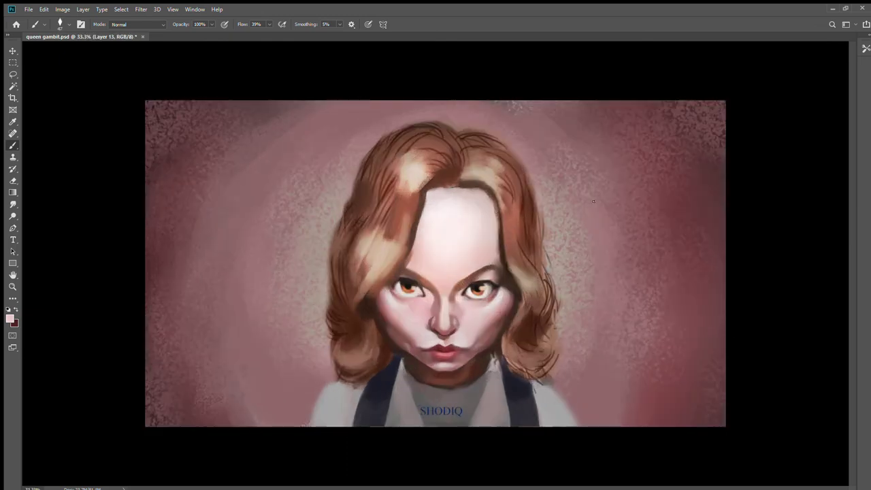
{"action": "left_click", "coordinate": [741, 313]}
{"action": "left_click", "coordinate": [393, 346], "text": "alt"}
{"action": "left_click_drag", "start_coordinate": [393, 347], "coordinate": [388, 334]}
{"action": "key", "text": "ctrl+minus"}
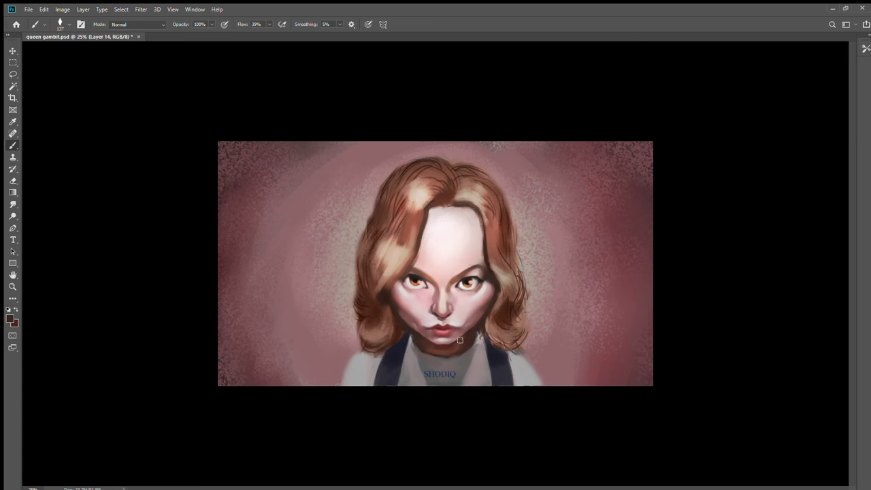
{"action": "scroll", "coordinate": [442, 347], "scroll_direction": "down", "scroll_amount": 2}
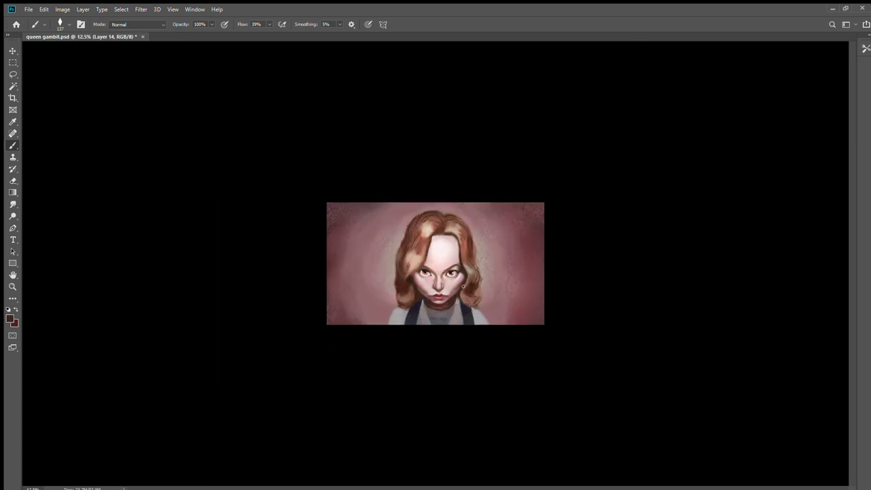
Blend the shading around the chin and the corners of the mouth with colours sampled nearby
{"action": "scroll", "coordinate": [443, 347], "scroll_direction": "up", "scroll_amount": 4}
{"action": "left_click", "coordinate": [466, 381], "text": "alt"}
{"action": "left_click", "coordinate": [428, 388], "text": "alt"}
{"action": "scroll", "coordinate": [458, 386], "scroll_direction": "down", "scroll_amount": 2}
{"action": "scroll", "coordinate": [458, 386], "scroll_direction": "up", "scroll_amount": 2}
{"action": "left_click", "coordinate": [414, 383], "text": "alt"}
{"action": "scroll", "coordinate": [460, 384], "scroll_direction": "down", "scroll_amount": 2}
{"action": "scroll", "coordinate": [459, 385], "scroll_direction": "up", "scroll_amount": 3}
Refine the lips with sampled pinks and reds
{"action": "left_click", "coordinate": [437, 377], "text": "alt"}
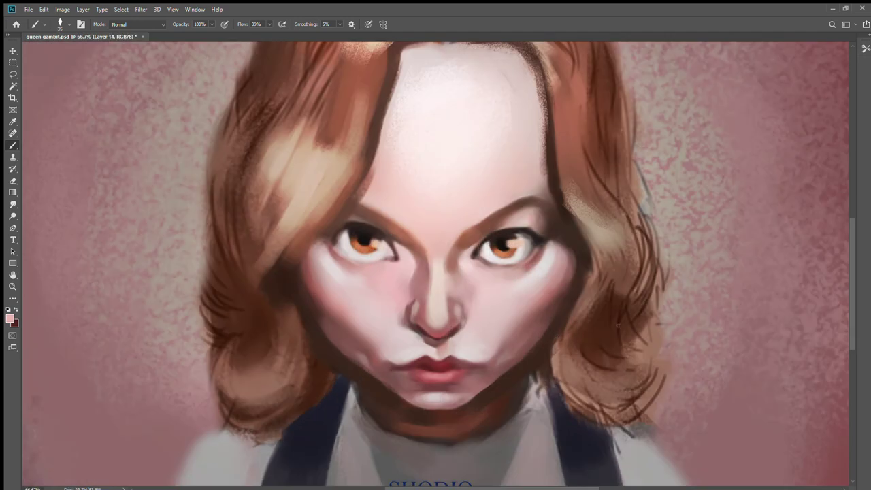
{"action": "scroll", "coordinate": [441, 375], "scroll_direction": "up", "scroll_amount": 1}
{"action": "scroll", "coordinate": [443, 375], "scroll_direction": "down", "scroll_amount": 4}
{"action": "scroll", "coordinate": [442, 375], "scroll_direction": "up", "scroll_amount": 3}
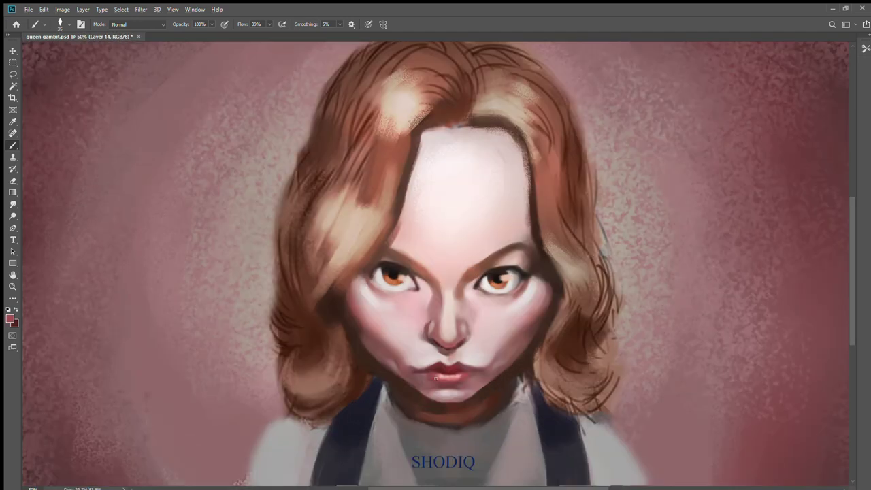
{"action": "scroll", "coordinate": [460, 364], "scroll_direction": "down", "scroll_amount": 3}
{"action": "scroll", "coordinate": [416, 329], "scroll_direction": "up", "scroll_amount": 3}
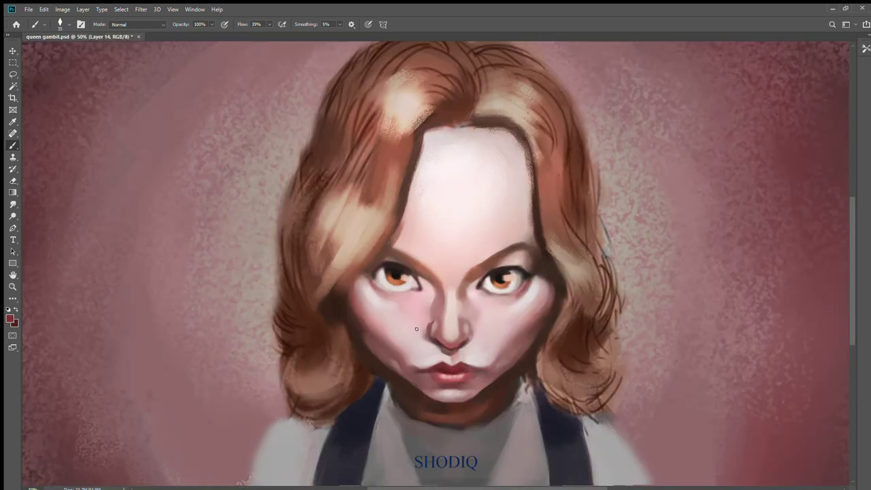
Shade the outer contour of the left cheek with a smaller brush and a sampled dark reddish brown
{"action": "key", "text": "bracketleft"}
{"action": "key", "text": "bracketleft"}
{"action": "left_click", "coordinate": [357, 318], "text": "alt"}
{"action": "left_click", "coordinate": [357, 315], "text": "alt"}
{"action": "left_click_drag", "start_coordinate": [361, 311], "coordinate": [367, 325]}
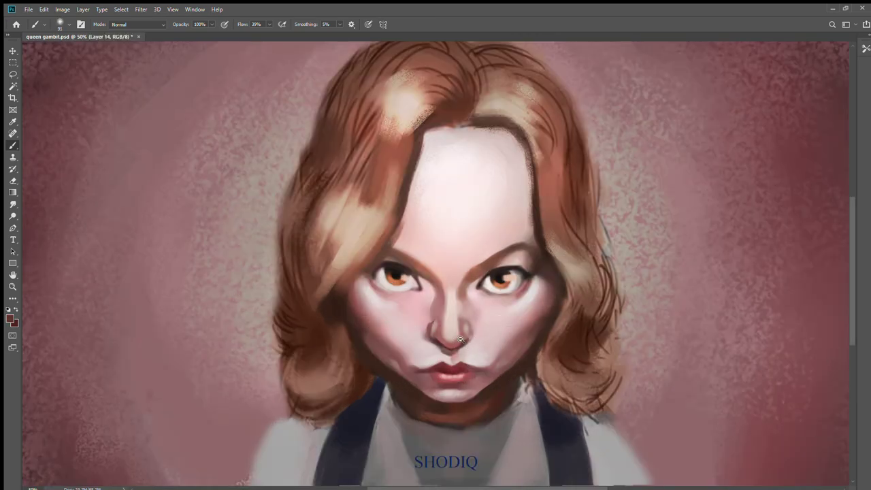
Repaint and widen the white shirt's shoulder beside the left strap with sampled light grey
{"action": "scroll", "coordinate": [428, 215], "scroll_direction": "down", "scroll_amount": 2}
{"action": "scroll", "coordinate": [418, 218], "scroll_direction": "up", "scroll_amount": 1}
{"action": "left_click", "coordinate": [415, 198], "text": "alt"}
{"action": "scroll", "coordinate": [535, 256], "scroll_direction": "down", "scroll_amount": 1}
{"action": "left_click", "coordinate": [384, 364], "text": "alt"}
{"action": "mouse_move", "coordinate": [380, 371]}
{"action": "left_mouse_down"}
{"action": "mouse_move", "coordinate": [375, 385]}
{"action": "mouse_move", "coordinate": [336, 387]}
{"action": "left_mouse_up"}
{"action": "left_click", "coordinate": [362, 373], "text": "alt"}
{"action": "scroll", "coordinate": [355, 354], "scroll_direction": "down", "scroll_amount": 1}
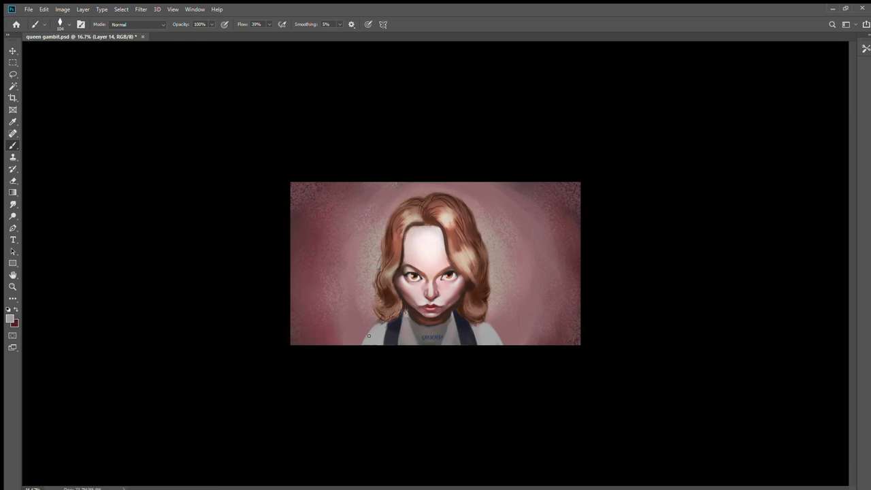
{"action": "scroll", "coordinate": [368, 335], "scroll_direction": "up", "scroll_amount": 1}
Repaint the neck shadow under the chin with sampled reddish-brown tones in the mirrored view
{"action": "left_click", "coordinate": [402, 333], "text": "alt"}
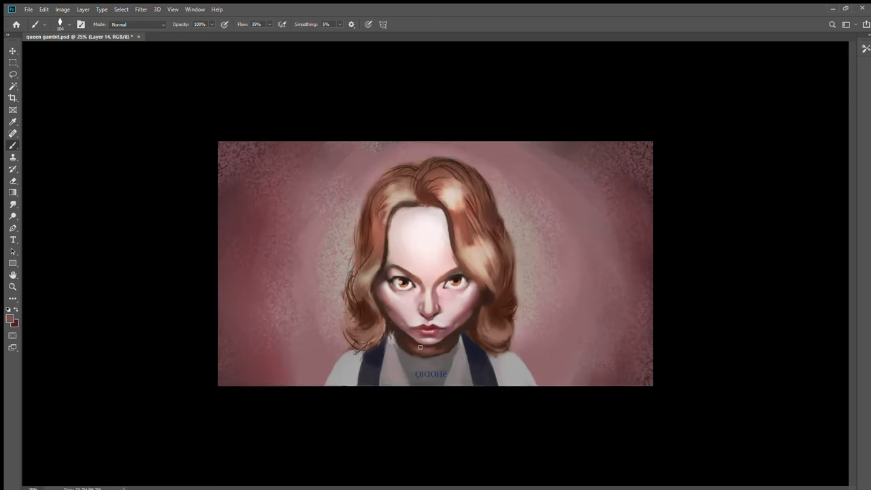
{"action": "scroll", "coordinate": [425, 350], "scroll_direction": "down", "scroll_amount": 1}
{"action": "scroll", "coordinate": [418, 364], "scroll_direction": "up", "scroll_amount": 2}
{"action": "mouse_move", "coordinate": [400, 375]}
{"action": "left_mouse_down"}
{"action": "mouse_move", "coordinate": [436, 381]}
{"action": "mouse_move", "coordinate": [422, 388]}
{"action": "mouse_move", "coordinate": [460, 365]}
{"action": "left_mouse_up"}
{"action": "left_click", "coordinate": [453, 371], "text": "alt"}
{"action": "left_click", "coordinate": [435, 377], "text": "alt"}
{"action": "left_click", "coordinate": [454, 368], "text": "alt"}
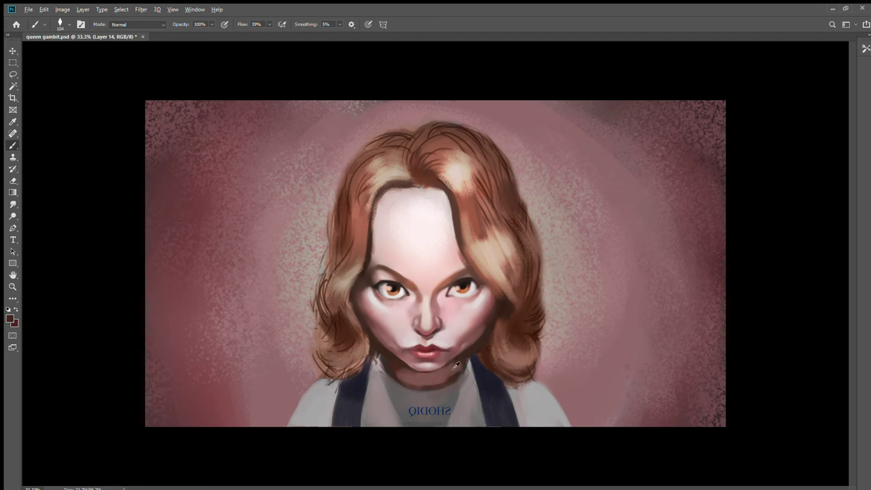
{"action": "scroll", "coordinate": [443, 341], "scroll_direction": "down", "scroll_amount": 3}
{"action": "scroll", "coordinate": [440, 314], "scroll_direction": "up", "scroll_amount": 2}
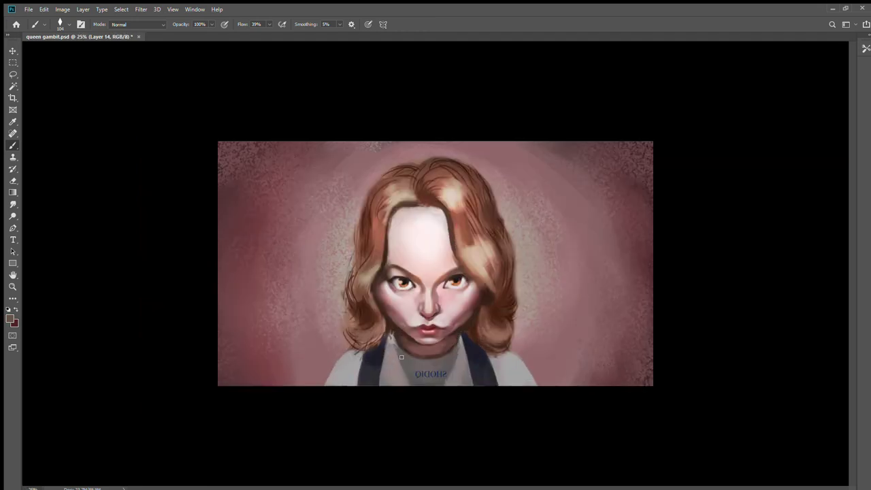
Flip the canvas back to its original orientation and shade the grey shirt beside the right strap
{"action": "key", "text": "ctrl+shift+h"}
{"action": "key", "text": "ctrl+z"}
{"action": "key", "text": "ctrl+z"}
{"action": "key", "text": "ctrl+z"}
{"action": "left_click_drag", "start_coordinate": [474, 353], "coordinate": [467, 382]}
Paint darker strands through the blonde highlight on the left side of the hair with sampled browns
{"action": "left_click", "coordinate": [404, 333], "text": "alt"}
{"action": "scroll", "coordinate": [438, 293], "scroll_direction": "down", "scroll_amount": 1}
{"action": "scroll", "coordinate": [438, 292], "scroll_direction": "up", "scroll_amount": 1}
{"action": "left_click", "coordinate": [379, 283], "text": "alt"}
{"action": "left_click", "coordinate": [390, 279], "text": "alt"}
{"action": "left_click", "coordinate": [388, 268], "text": "alt"}
{"action": "left_click", "coordinate": [407, 249], "text": "alt"}
{"action": "left_click_drag", "start_coordinate": [408, 246], "coordinate": [397, 255]}
Blend the lower left waves and curl of the hair with sampled dark brown and lighter hair tones
{"action": "left_click", "coordinate": [372, 302], "text": "alt"}
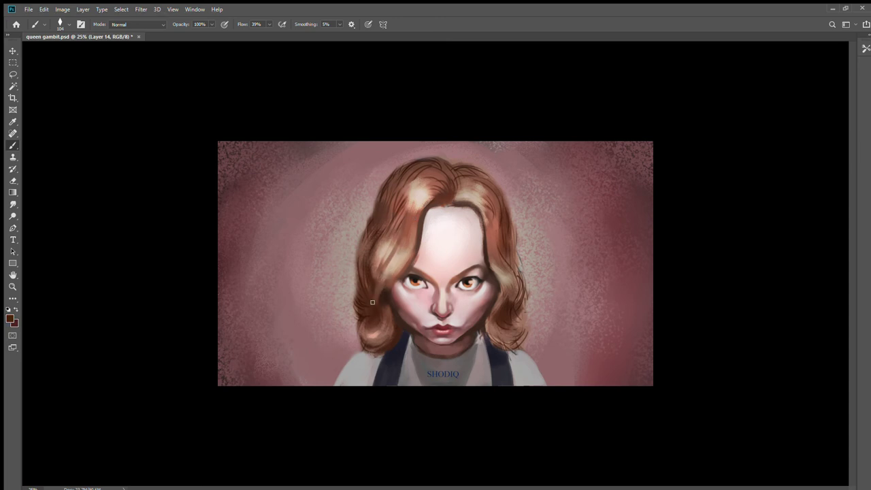
{"action": "left_click", "coordinate": [373, 304], "text": "alt"}
{"action": "left_click", "coordinate": [388, 275], "text": "alt"}
{"action": "key", "text": "ctrl+minus"}
{"action": "key", "text": "ctrl+minus"}
{"action": "key", "text": "ctrl+minus"}
{"action": "key", "text": "ctrl+plus"}
{"action": "key", "text": "ctrl+plus"}
{"action": "key", "text": "ctrl+plus"}
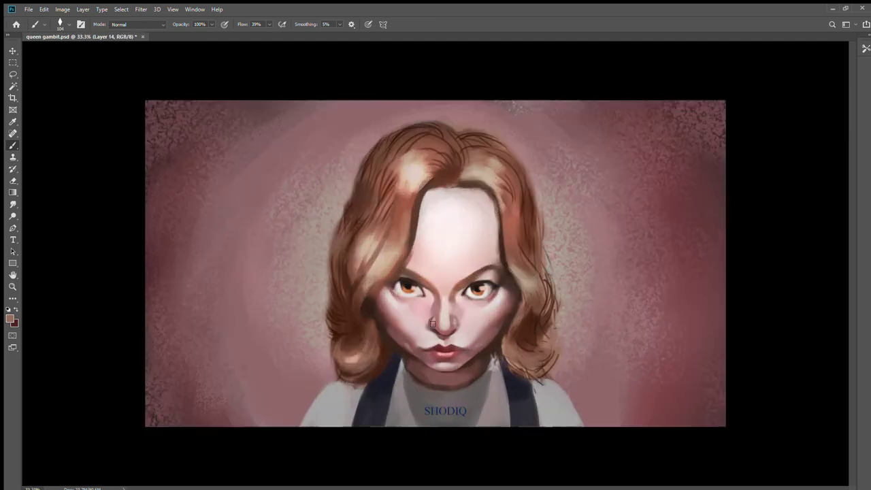
Paint over the grey shirt below the neck to even out its shading
{"action": "left_click", "coordinate": [446, 332], "text": "alt"}
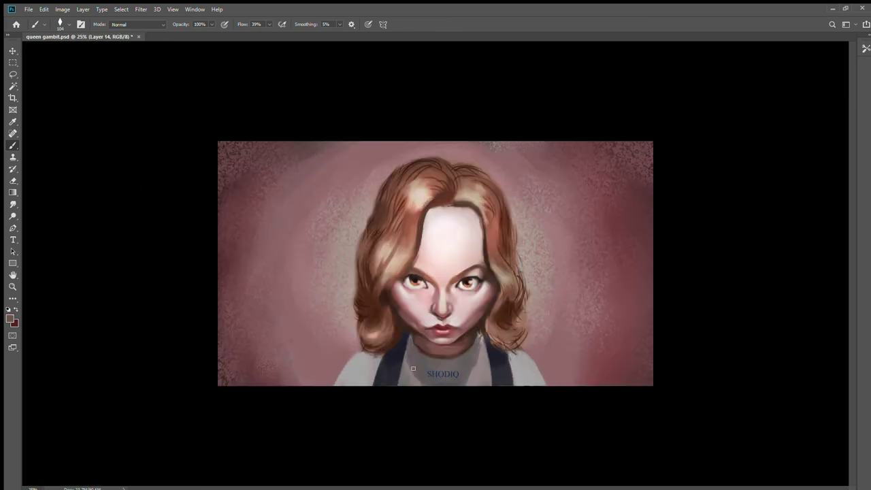
{"action": "key", "text": "ctrl+minus"}
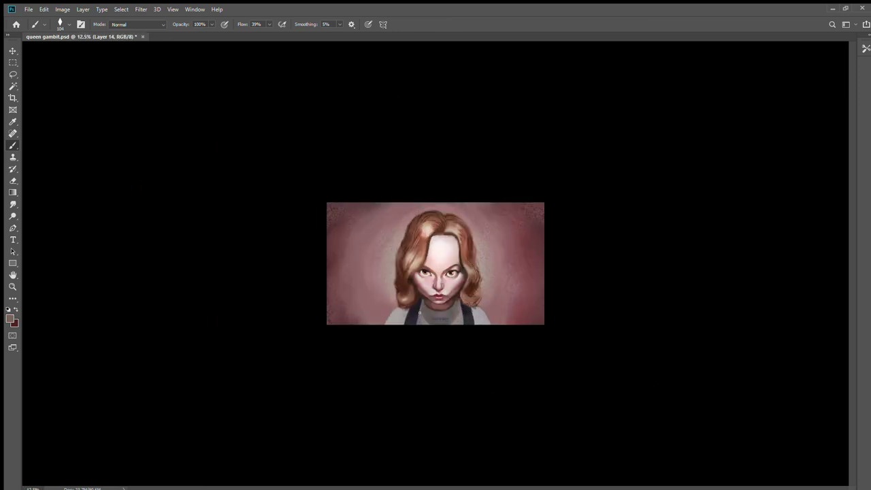
{"action": "key", "text": "ctrl+plus"}
{"action": "key", "text": "ctrl+plus"}
{"action": "key", "text": "ctrl+plus"}
Touch up the tip of the nose with sampled skin colour and compare it at a smaller view
{"action": "left_click", "coordinate": [441, 331], "text": "alt"}
{"action": "key", "text": "ctrl+minus"}
{"action": "key", "text": "ctrl+minus"}
{"action": "key", "text": "ctrl+minus"}
{"action": "key", "text": "ctrl+plus"}
{"action": "key", "text": "ctrl+plus"}
{"action": "key", "text": "ctrl+plus"}
Brighten the highlights on both cheeks below the eyes with sampled pale skin tones
{"action": "left_click", "coordinate": [496, 303], "text": "alt"}
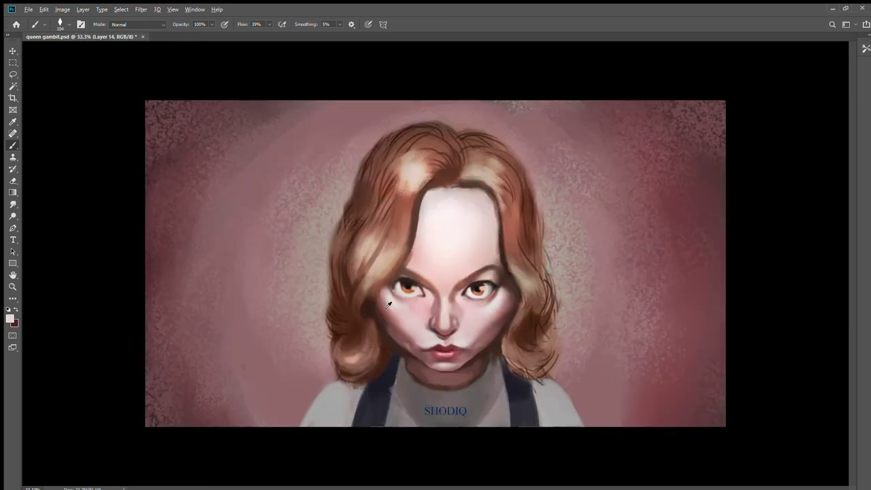
{"action": "left_click", "coordinate": [391, 307], "text": "alt"}
{"action": "key", "text": "ctrl+minus"}
{"action": "key", "text": "ctrl+minus"}
{"action": "key", "text": "ctrl+minus"}
{"action": "key", "text": "ctrl+plus"}
{"action": "key", "text": "ctrl+plus"}
{"action": "key", "text": "ctrl+plus"}
{"action": "key", "text": "ctrl+plus"}
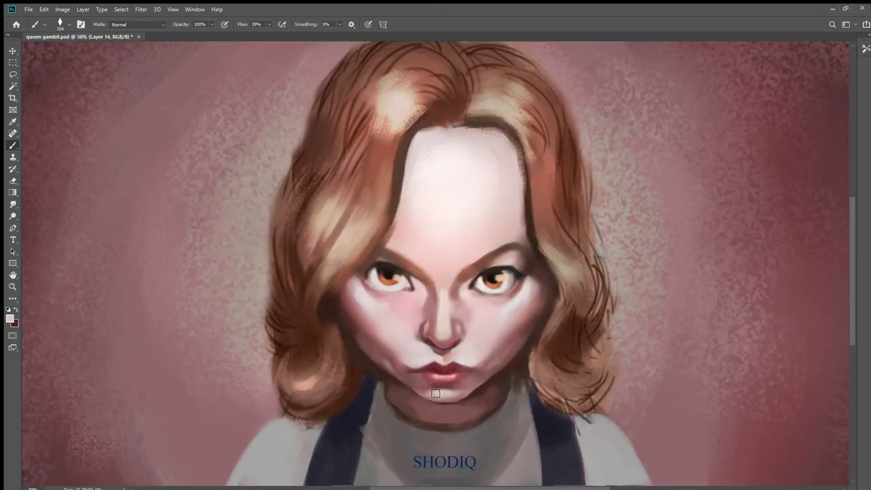
Define the lower edge of the chin against the neck with a sampled reddish-brown stroke
{"action": "left_click", "coordinate": [413, 395], "text": "alt"}
{"action": "left_click", "coordinate": [417, 401], "text": "alt"}
{"action": "left_click_drag", "start_coordinate": [429, 403], "coordinate": [464, 402]}
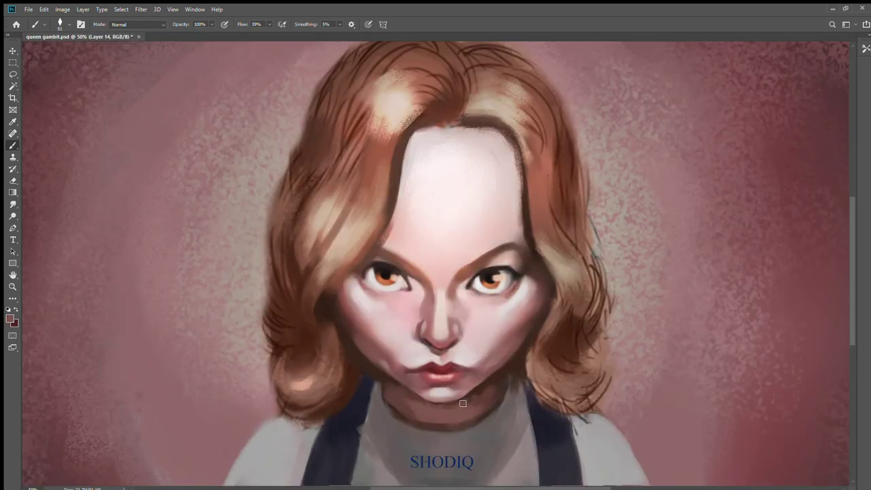
Touch up the left eye using a sampled skin tone and the iris's orange
{"action": "scroll", "coordinate": [489, 291], "scroll_direction": "up", "scroll_amount": 2}
{"action": "left_click", "coordinate": [344, 283], "text": "alt"}
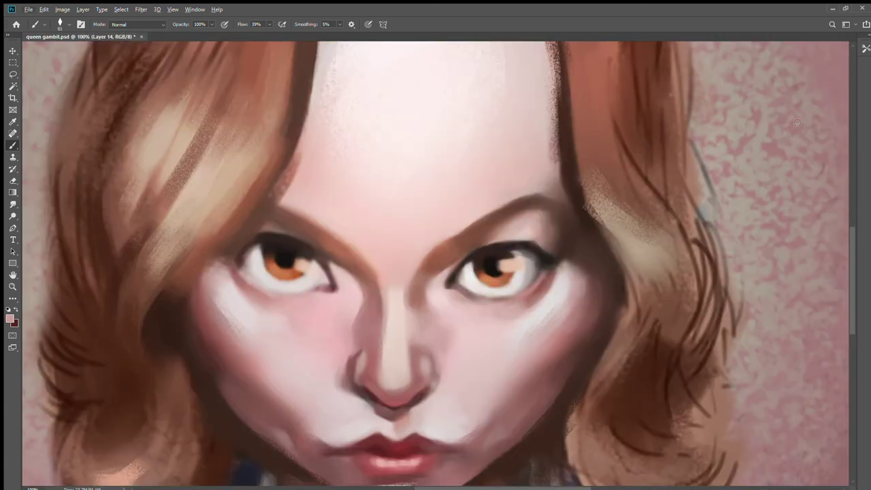
{"action": "left_click", "coordinate": [280, 274], "text": "alt"}
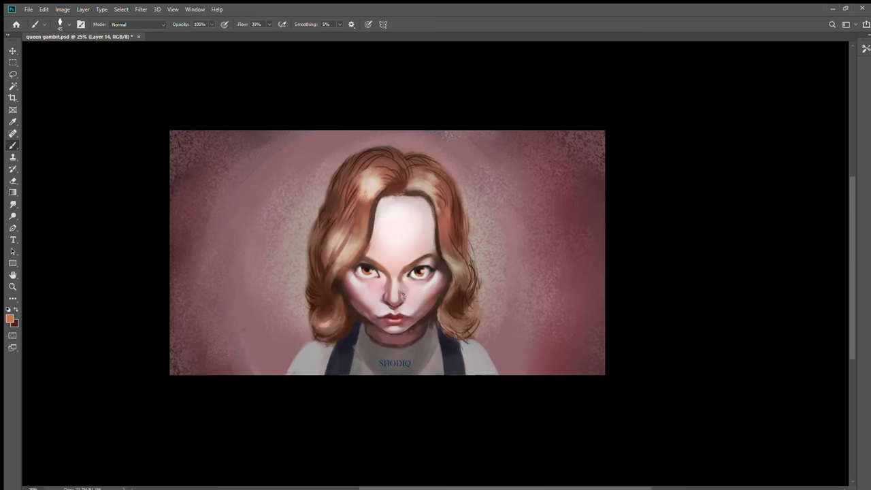
Intensify both irises with saturated red-orange on a new layer
{"action": "scroll", "coordinate": [435, 258], "scroll_direction": "down", "scroll_amount": 3}
{"action": "scroll", "coordinate": [87, 288], "scroll_direction": "up", "scroll_amount": 3}
{"action": "scroll", "coordinate": [427, 290], "scroll_direction": "up", "scroll_amount": 2}
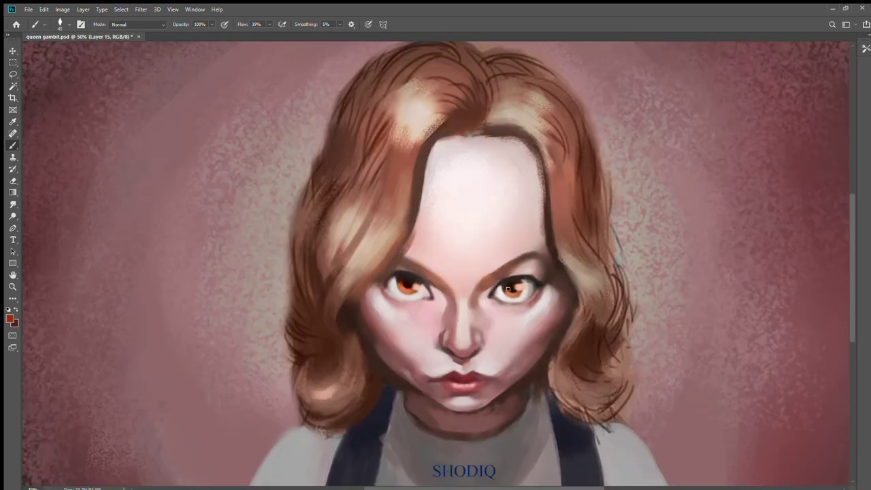
{"action": "scroll", "coordinate": [507, 289], "scroll_direction": "down", "scroll_amount": 2}
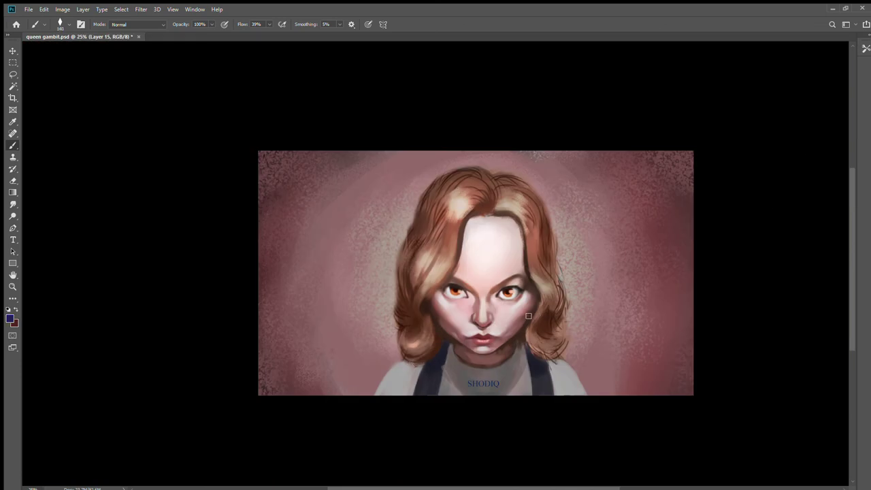
Try shading the cheek beneath the viewer's right eye with a dark blue brush stroke
{"action": "left_click_drag", "start_coordinate": [509, 335], "coordinate": [528, 314]}
{"action": "key", "text": "e"}
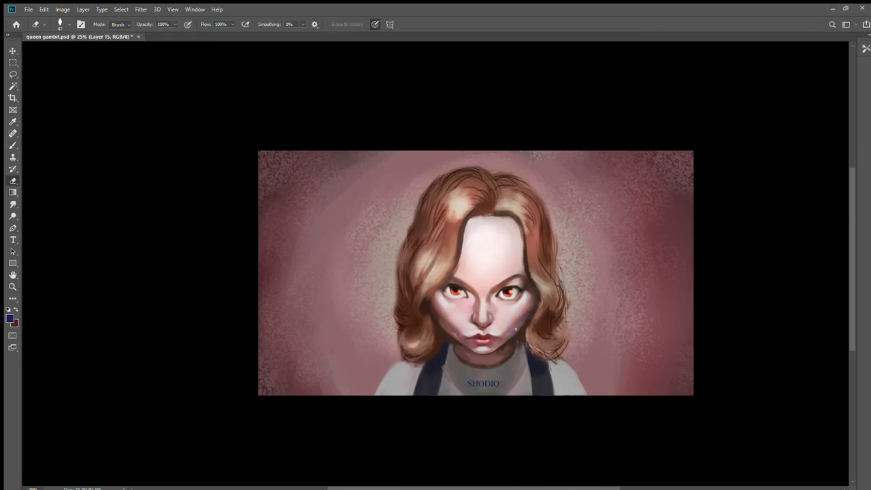
{"action": "scroll", "coordinate": [515, 328], "scroll_direction": "up", "scroll_amount": 1}
{"action": "key", "text": "b"}
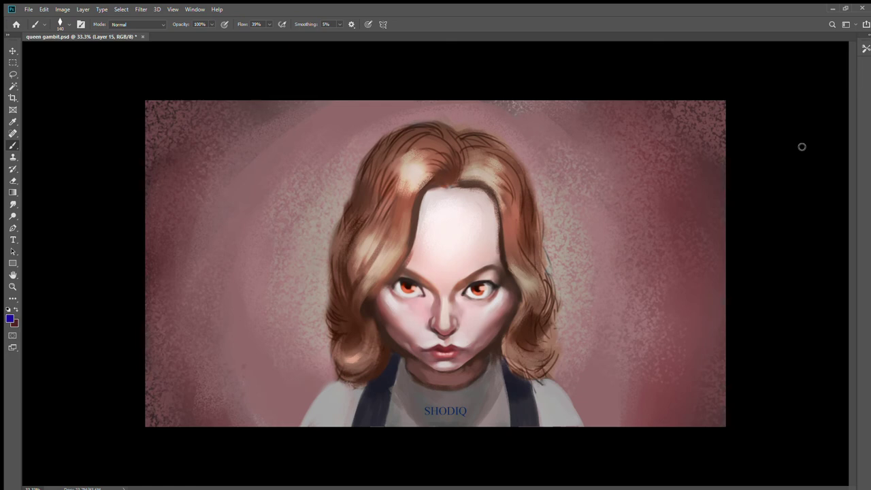
Tint the neck and the shadowed jaw edges on both sides with a soft blue-violet brush
{"action": "scroll", "coordinate": [494, 325], "scroll_direction": "down", "scroll_amount": 3}
{"action": "scroll", "coordinate": [496, 320], "scroll_direction": "up", "scroll_amount": 2}
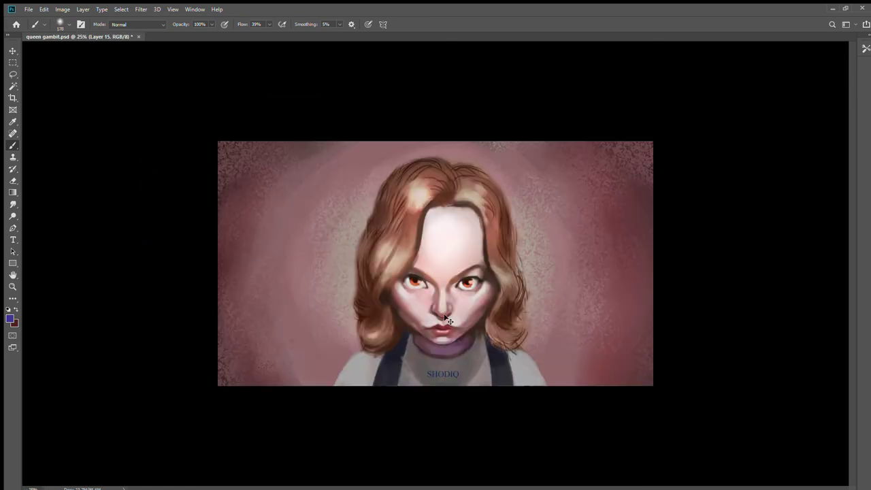
{"action": "left_click_drag", "start_coordinate": [424, 343], "coordinate": [414, 326]}
{"action": "left_click_drag", "start_coordinate": [483, 317], "coordinate": [470, 337]}
{"action": "scroll", "coordinate": [464, 315], "scroll_direction": "down", "scroll_amount": 3}
{"action": "scroll", "coordinate": [466, 316], "scroll_direction": "up", "scroll_amount": 3}
{"action": "scroll", "coordinate": [442, 273], "scroll_direction": "down", "scroll_amount": 1}
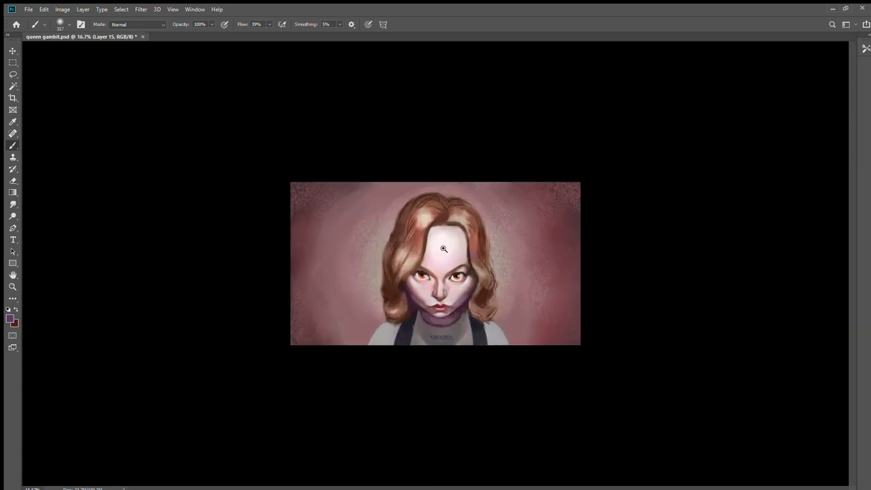
{"action": "scroll", "coordinate": [446, 268], "scroll_direction": "down", "scroll_amount": 2}
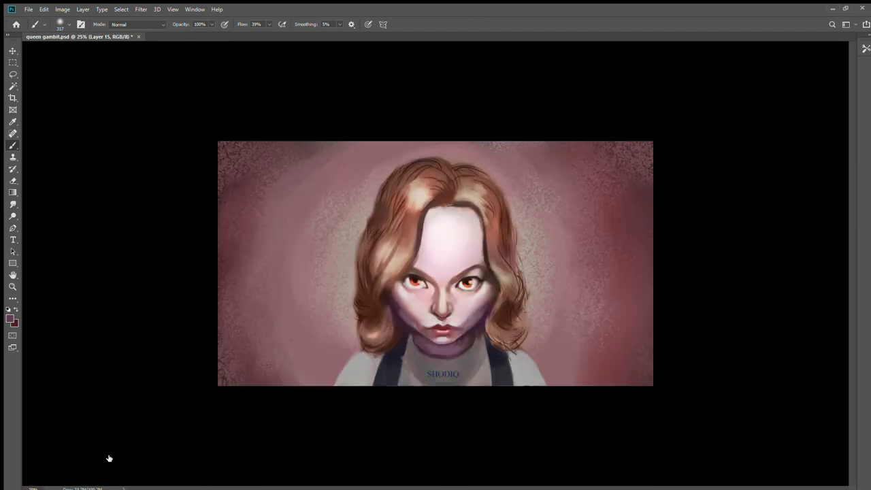
Tint the shirt and the darker hair areas with a cool navy tone using an enlarged brush
{"action": "left_click", "coordinate": [461, 227], "text": "alt"}
{"action": "left_click", "coordinate": [391, 276], "text": "alt"}
{"action": "scroll", "coordinate": [387, 259], "scroll_direction": "down", "scroll_amount": 2}
{"action": "scroll", "coordinate": [387, 259], "scroll_direction": "up", "scroll_amount": 2}
{"action": "scroll", "coordinate": [406, 210], "scroll_direction": "down", "scroll_amount": 2}
{"action": "scroll", "coordinate": [454, 321], "scroll_direction": "up", "scroll_amount": 1}
{"action": "key", "text": "bracketright"}
{"action": "key", "text": "bracketright"}
{"action": "key", "text": "bracketright"}
{"action": "key", "text": "bracketright"}
{"action": "key", "text": "bracketright"}
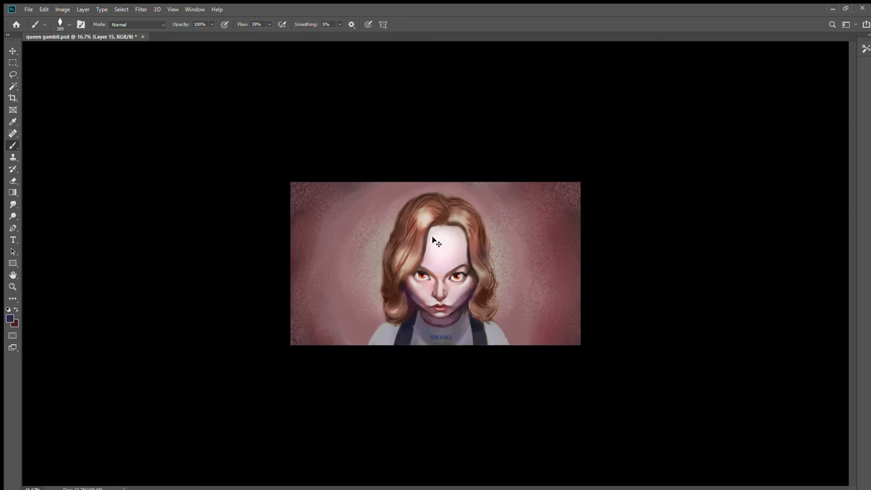
{"action": "scroll", "coordinate": [485, 298], "scroll_direction": "down", "scroll_amount": 1}
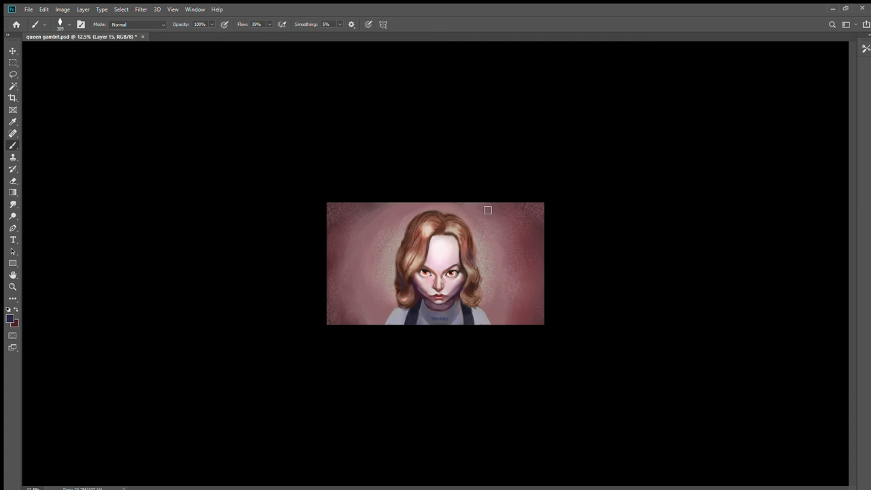
Touch up the skin around the upper lip on a new layer with sampled skin tones
{"action": "scroll", "coordinate": [468, 255], "scroll_direction": "up", "scroll_amount": 5}
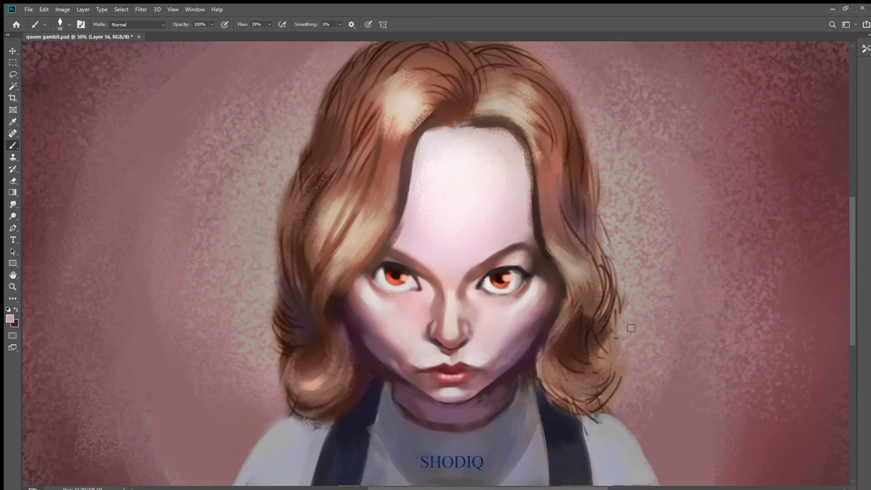
{"action": "left_click", "coordinate": [425, 349], "text": "alt"}
{"action": "left_click", "coordinate": [469, 359], "text": "alt"}
{"action": "left_click_drag", "start_coordinate": [464, 363], "coordinate": [478, 363]}
{"action": "scroll", "coordinate": [478, 349], "scroll_direction": "down", "scroll_amount": 3}
{"action": "scroll", "coordinate": [513, 342], "scroll_direction": "down", "scroll_amount": 1}
Flip the canvas horizontally and refine the mouth corners and surrounding skin with sampled pink and mauve tones
{"action": "key", "text": "ctrl+shift+h"}
{"action": "scroll", "coordinate": [438, 296], "scroll_direction": "up", "scroll_amount": 4}
{"action": "left_click", "coordinate": [451, 362], "text": "alt"}
{"action": "left_click", "coordinate": [388, 363], "text": "alt"}
{"action": "left_click", "coordinate": [392, 371], "text": "alt"}
{"action": "left_click", "coordinate": [408, 350], "text": "alt"}
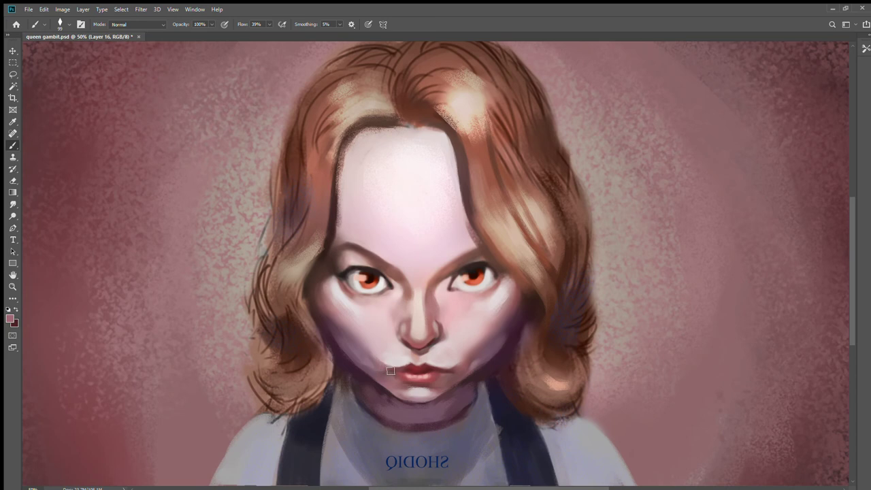
{"action": "left_click", "coordinate": [401, 362], "text": "alt"}
{"action": "scroll", "coordinate": [451, 346], "scroll_direction": "down", "scroll_amount": 3}
{"action": "scroll", "coordinate": [450, 345], "scroll_direction": "up", "scroll_amount": 1}
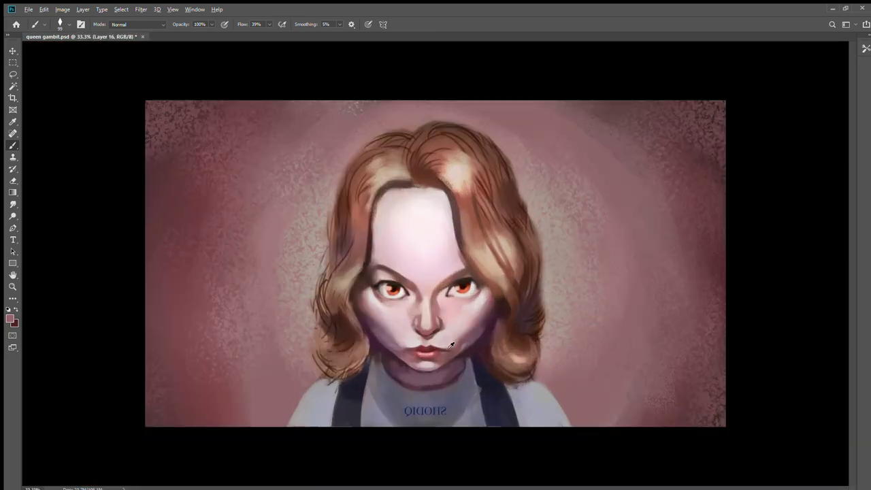
{"action": "scroll", "coordinate": [422, 311], "scroll_direction": "up", "scroll_amount": 1}
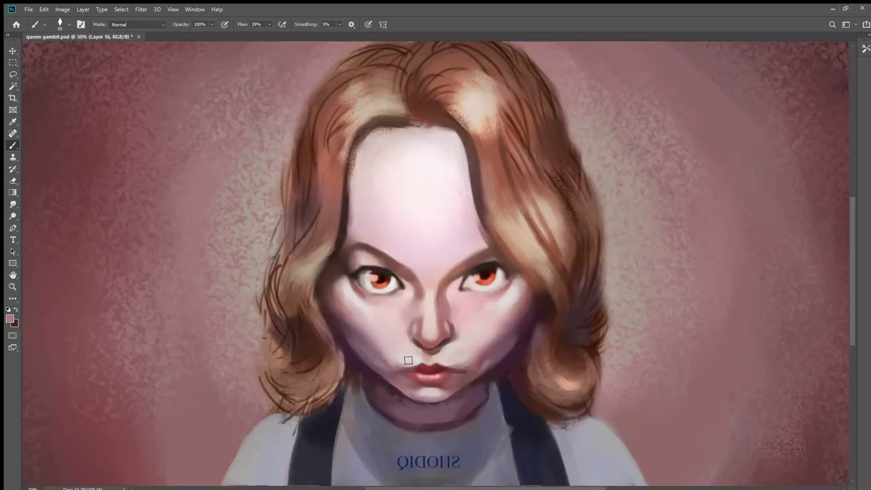
Restore the canvas's original orientation and touch up the skin above the upper lip with sampled pale pink
{"action": "scroll", "coordinate": [409, 360], "scroll_direction": "down", "scroll_amount": 3}
{"action": "scroll", "coordinate": [405, 360], "scroll_direction": "up", "scroll_amount": 4}
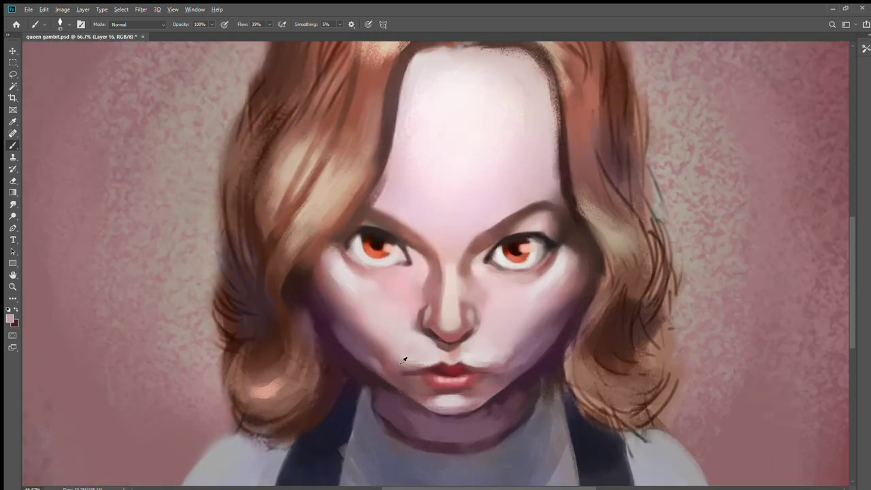
{"action": "scroll", "coordinate": [405, 368], "scroll_direction": "down", "scroll_amount": 3}
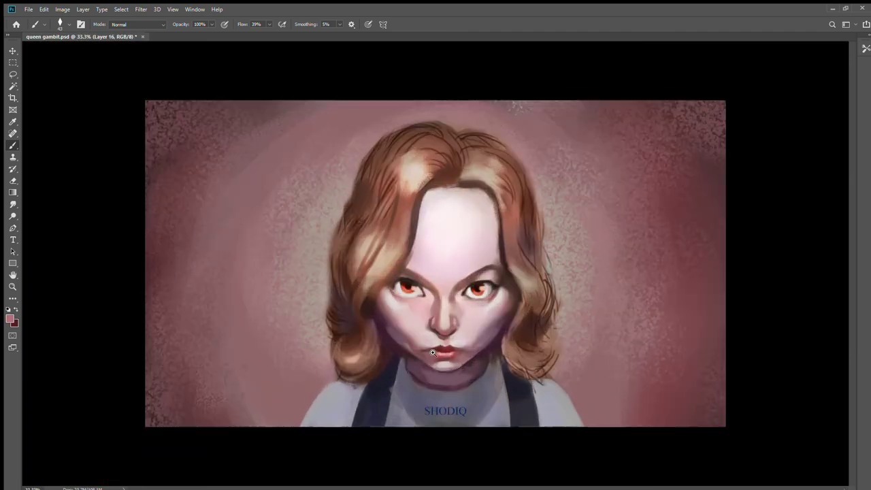
{"action": "scroll", "coordinate": [491, 364], "scroll_direction": "up", "scroll_amount": 2}
{"action": "left_click", "coordinate": [460, 361], "text": "alt"}
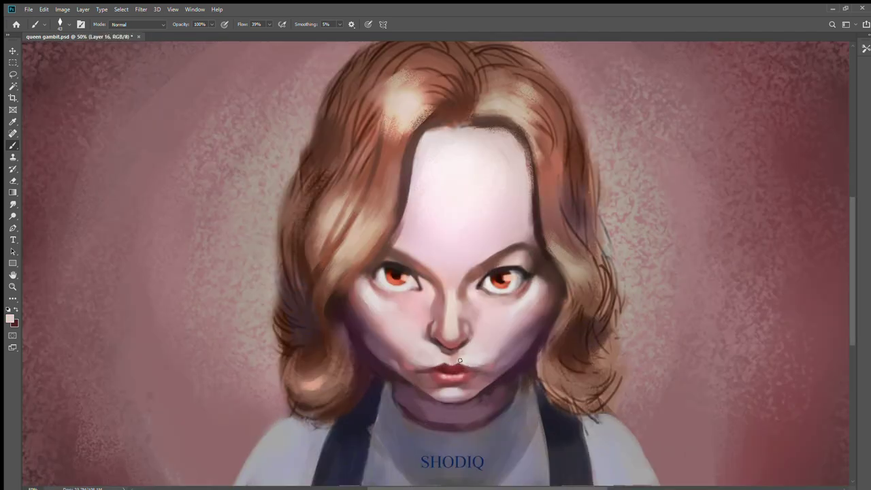
{"action": "scroll", "coordinate": [439, 356], "scroll_direction": "down", "scroll_amount": 4}
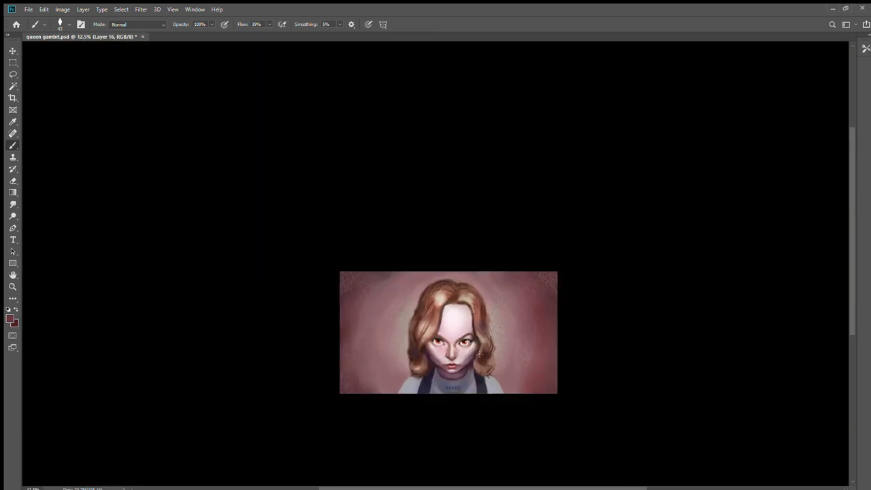
Shape the skin around the mouth corners and beside the chin with sampled dusky pink tones
{"action": "scroll", "coordinate": [425, 331], "scroll_direction": "up", "scroll_amount": 3}
{"action": "left_click", "coordinate": [425, 331], "text": "alt"}
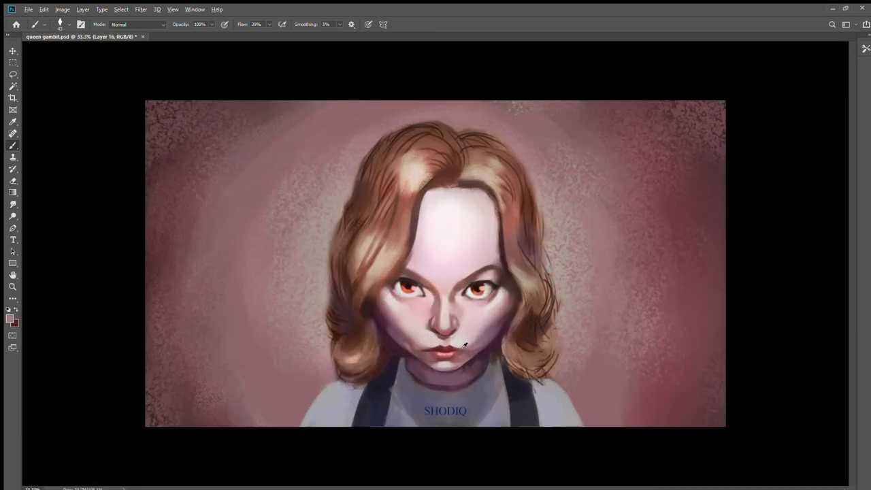
{"action": "scroll", "coordinate": [465, 348], "scroll_direction": "down", "scroll_amount": 1}
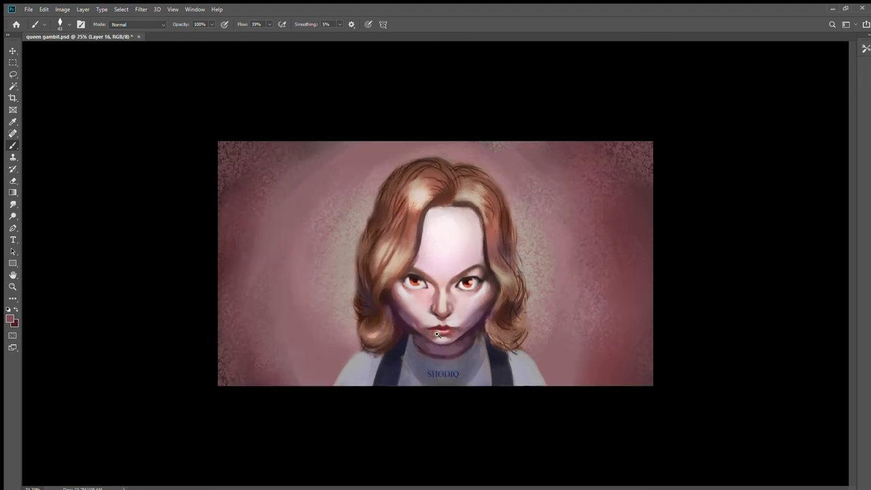
{"action": "scroll", "coordinate": [435, 347], "scroll_direction": "up", "scroll_amount": 3}
{"action": "left_click", "coordinate": [423, 397], "text": "alt"}
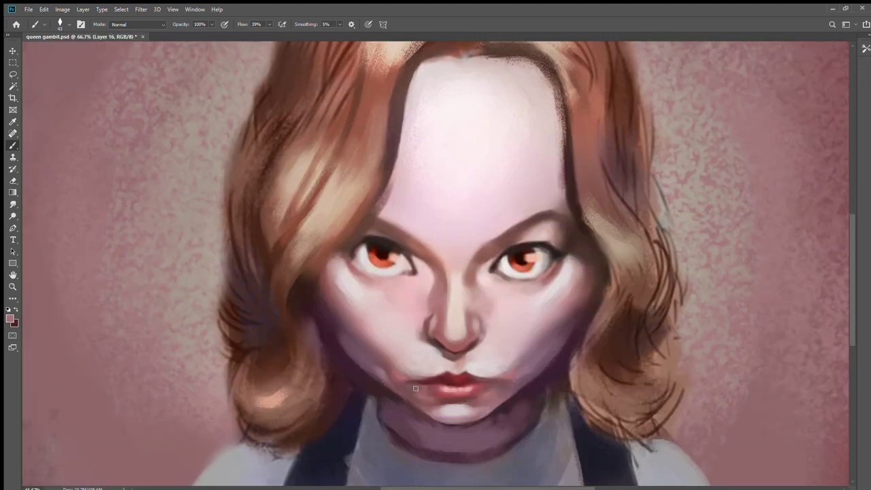
{"action": "left_click", "coordinate": [431, 403], "text": "alt"}
Soften the inner ends of the eyebrows near the nose bridge with a soft brush and sampled tones
{"action": "scroll", "coordinate": [450, 376], "scroll_direction": "down", "scroll_amount": 6}
{"action": "scroll", "coordinate": [494, 374], "scroll_direction": "up", "scroll_amount": 5}
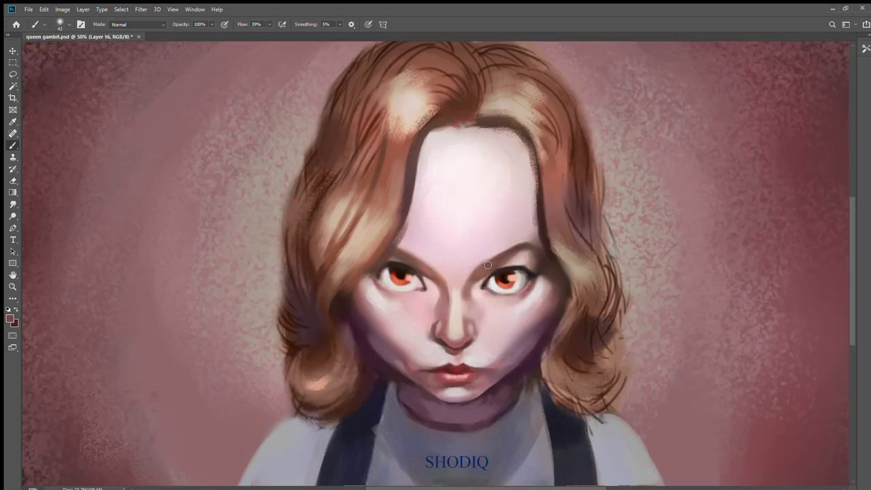
{"action": "scroll", "coordinate": [524, 258], "scroll_direction": "down", "scroll_amount": 3}
{"action": "scroll", "coordinate": [524, 259], "scroll_direction": "up", "scroll_amount": 3}
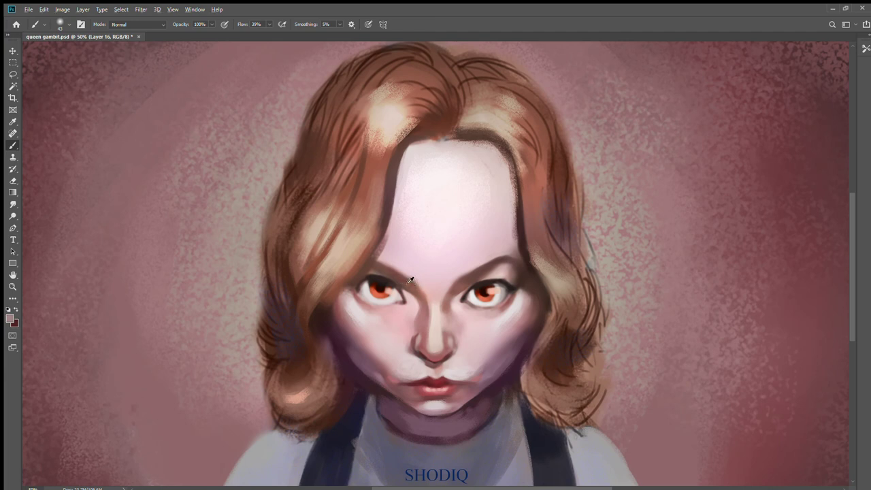
{"action": "scroll", "coordinate": [417, 282], "scroll_direction": "down", "scroll_amount": 3}
{"action": "scroll", "coordinate": [412, 327], "scroll_direction": "up", "scroll_amount": 3}
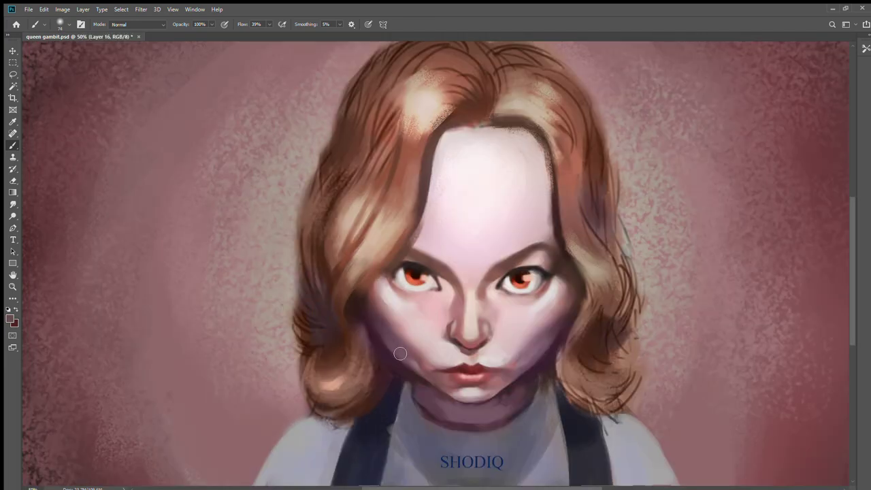
Blend the cheek shading with a soft brush and sampled pale skin tones
{"action": "scroll", "coordinate": [400, 353], "scroll_direction": "down", "scroll_amount": 2}
{"action": "scroll", "coordinate": [477, 333], "scroll_direction": "up", "scroll_amount": 1}
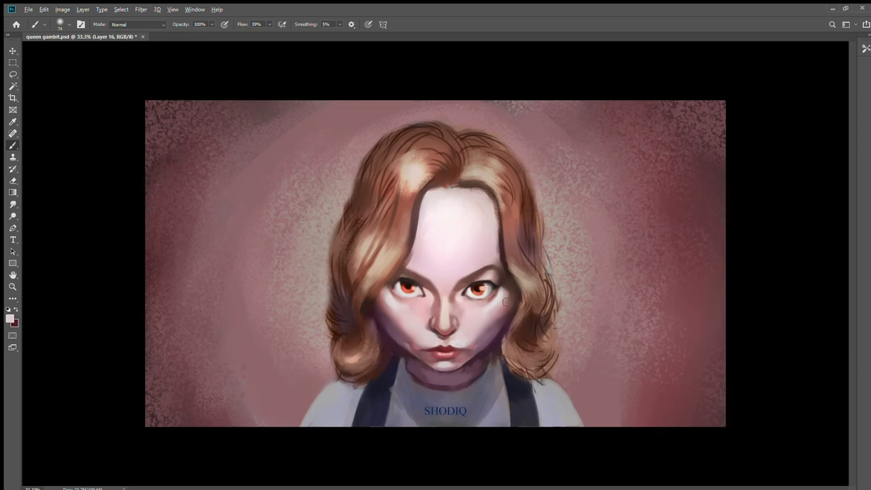
{"action": "scroll", "coordinate": [422, 341], "scroll_direction": "down", "scroll_amount": 2}
{"action": "scroll", "coordinate": [420, 368], "scroll_direction": "up", "scroll_amount": 4}
{"action": "left_click", "coordinate": [501, 365], "text": "alt"}
Paint a pale peach light reflection across the inside of each iris
{"action": "scroll", "coordinate": [501, 341], "scroll_direction": "down", "scroll_amount": 2}
{"action": "scroll", "coordinate": [524, 272], "scroll_direction": "up", "scroll_amount": 3}
{"action": "left_click", "coordinate": [545, 278], "text": "alt"}
{"action": "left_click_drag", "start_coordinate": [543, 278], "coordinate": [556, 279]}
{"action": "left_click_drag", "start_coordinate": [345, 279], "coordinate": [337, 279]}
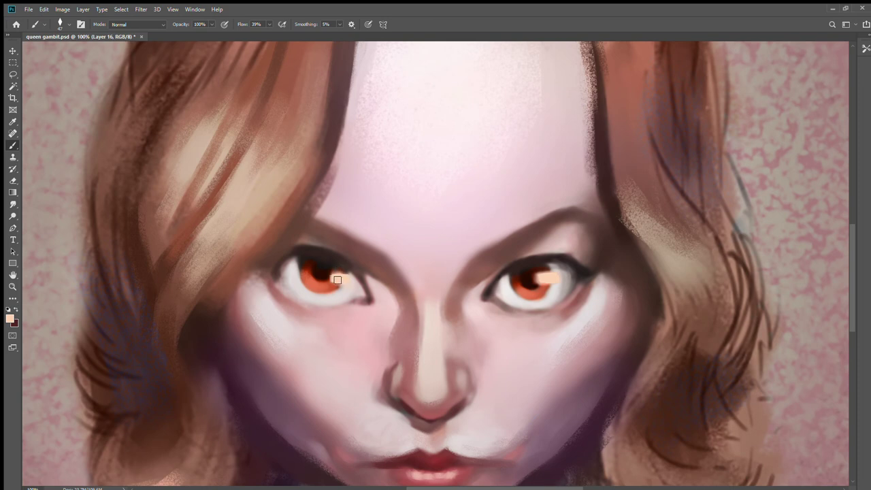
Flip the canvas horizontally and blend the cheek beside the mouth with a soft brush and sampled skin tones
{"action": "scroll", "coordinate": [337, 279], "scroll_direction": "down", "scroll_amount": 2}
{"action": "scroll", "coordinate": [739, 334], "scroll_direction": "up", "scroll_amount": 3}
{"action": "left_click", "coordinate": [483, 336], "text": "alt"}
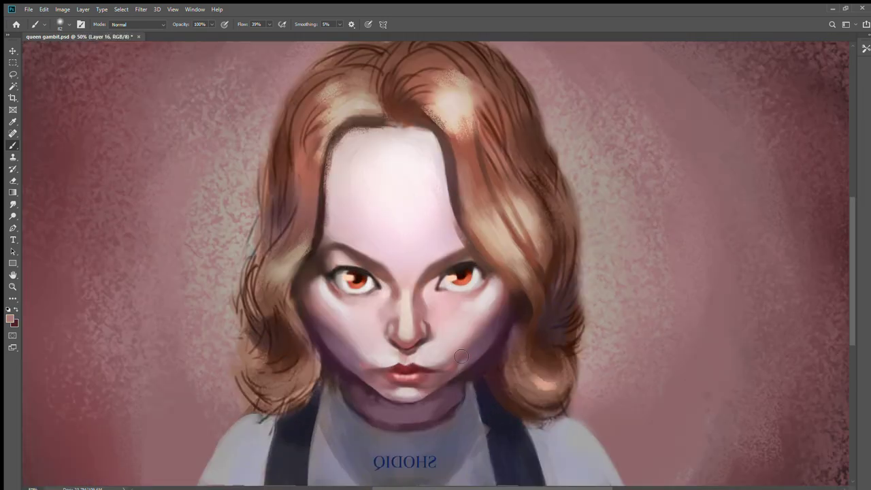
{"action": "scroll", "coordinate": [311, 302], "scroll_direction": "down", "scroll_amount": 2}
{"action": "left_click", "coordinate": [397, 304], "text": "alt"}
{"action": "scroll", "coordinate": [483, 276], "scroll_direction": "down", "scroll_amount": 1}
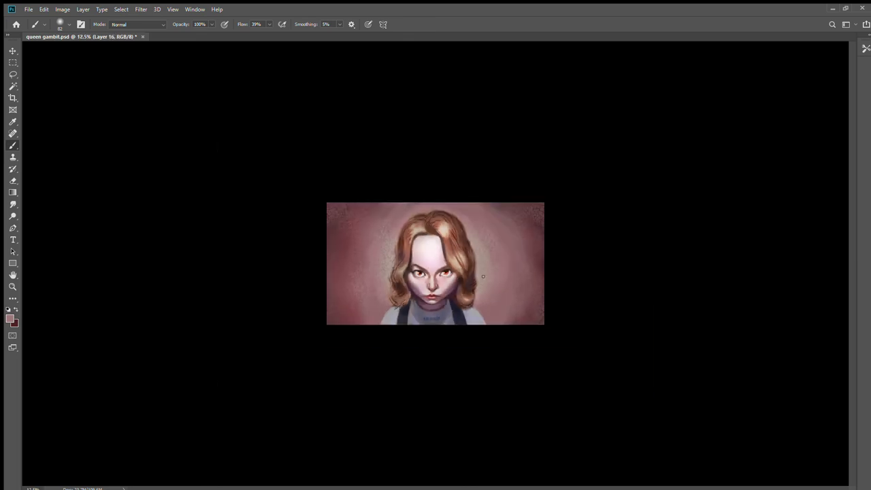
{"action": "scroll", "coordinate": [483, 275], "scroll_direction": "up", "scroll_amount": 3}
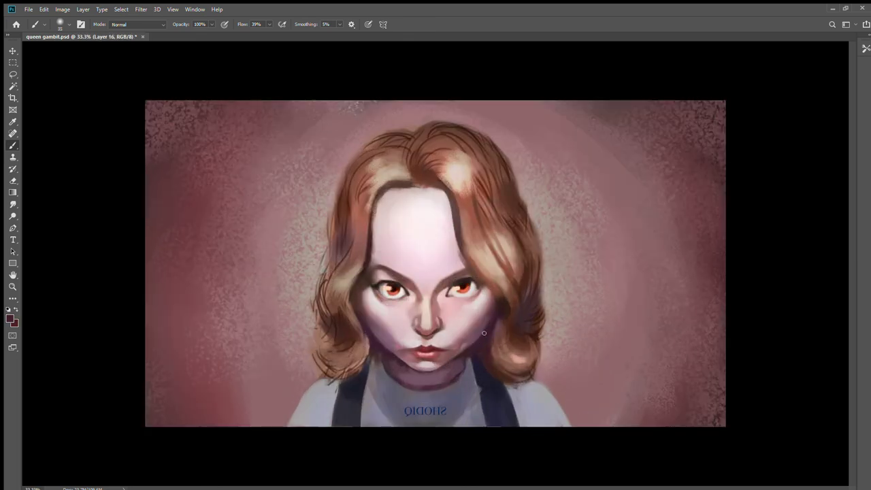
Set the brush flow to 9% and softly build up the dark purple shadow along the cheek edge
{"action": "scroll", "coordinate": [470, 330], "scroll_direction": "down", "scroll_amount": 4}
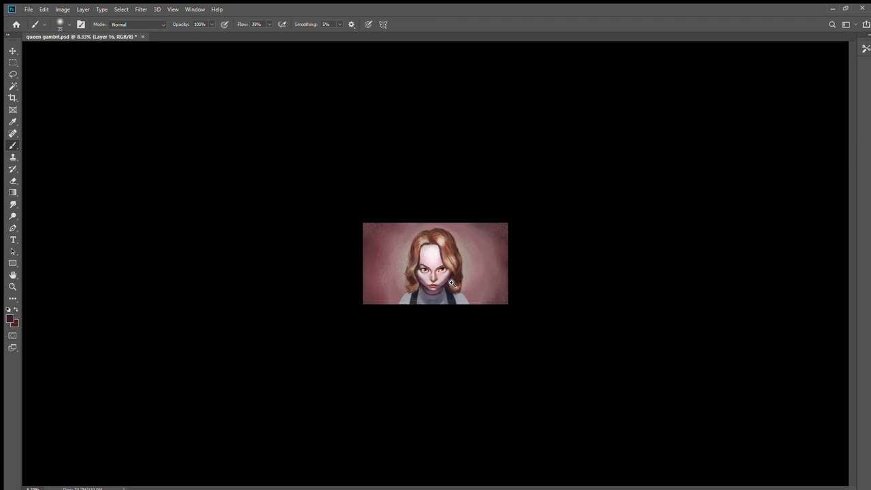
{"action": "scroll", "coordinate": [479, 339], "scroll_direction": "up", "scroll_amount": 5}
{"action": "key", "text": "shift+0"}
{"action": "key", "text": "shift+9"}
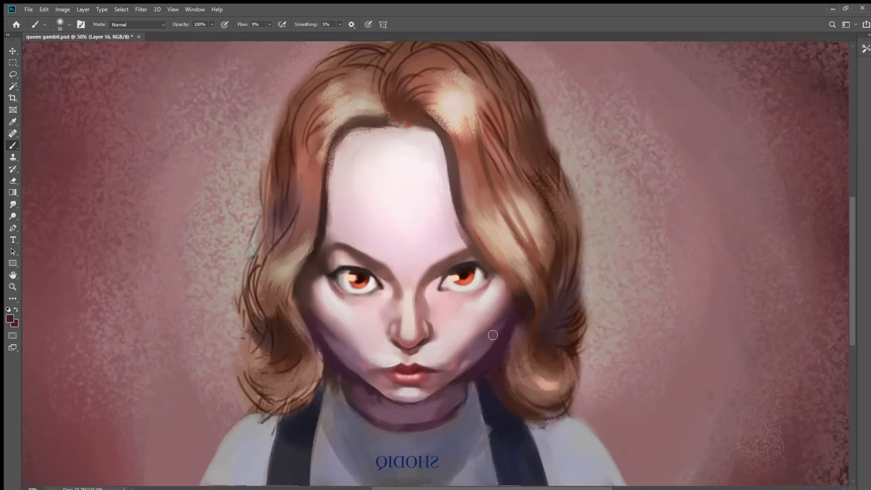
{"action": "scroll", "coordinate": [476, 340], "scroll_direction": "down", "scroll_amount": 4}
{"action": "scroll", "coordinate": [351, 344], "scroll_direction": "up", "scroll_amount": 4}
{"action": "scroll", "coordinate": [402, 361], "scroll_direction": "down", "scroll_amount": 4}
{"action": "scroll", "coordinate": [415, 357], "scroll_direction": "up", "scroll_amount": 4}
{"action": "scroll", "coordinate": [420, 357], "scroll_direction": "down", "scroll_amount": 3}
Flip the canvas back and blend the nose and eye areas with sampled skin tones
{"action": "key", "text": "ctrl+shift+h"}
{"action": "scroll", "coordinate": [513, 308], "scroll_direction": "up", "scroll_amount": 3}
{"action": "scroll", "coordinate": [476, 373], "scroll_direction": "up", "scroll_amount": 1}
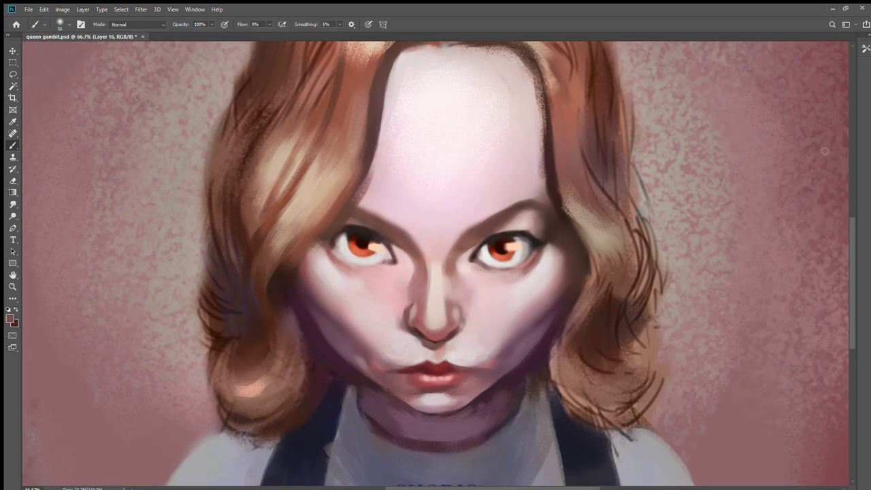
{"action": "left_click", "coordinate": [469, 241], "text": "alt"}
{"action": "left_click", "coordinate": [464, 253], "text": "alt"}
{"action": "scroll", "coordinate": [467, 268], "scroll_direction": "down", "scroll_amount": 3}
{"action": "scroll", "coordinate": [477, 236], "scroll_direction": "up", "scroll_amount": 3}
{"action": "left_click", "coordinate": [435, 334], "text": "alt"}
{"action": "left_click", "coordinate": [433, 314], "text": "alt"}
{"action": "left_click", "coordinate": [478, 283], "text": "alt"}
Deepen the shadow where the hair meets the temple with dark reddish brown at 21% flow
{"action": "left_click_drag", "start_coordinate": [337, 278], "coordinate": [344, 273]}
{"action": "left_click_drag", "start_coordinate": [277, 339], "coordinate": [327, 264]}
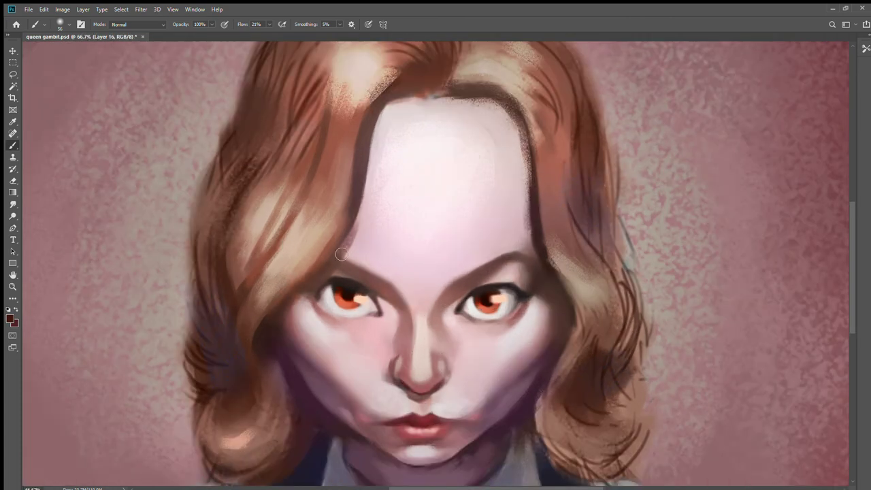
{"action": "scroll", "coordinate": [341, 254], "scroll_direction": "down", "scroll_amount": 4}
Soften the reddish patches at both mouth corners with sampled skin tones and a small soft brush
{"action": "scroll", "coordinate": [389, 350], "scroll_direction": "up", "scroll_amount": 5}
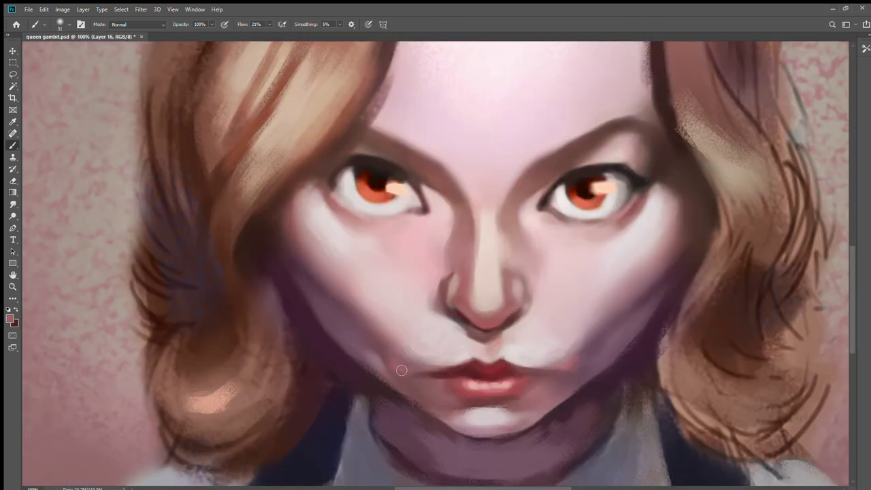
{"action": "left_click", "coordinate": [580, 358], "text": "alt"}
{"action": "scroll", "coordinate": [571, 362], "scroll_direction": "down", "scroll_amount": 4}
{"action": "scroll", "coordinate": [466, 368], "scroll_direction": "up", "scroll_amount": 3}
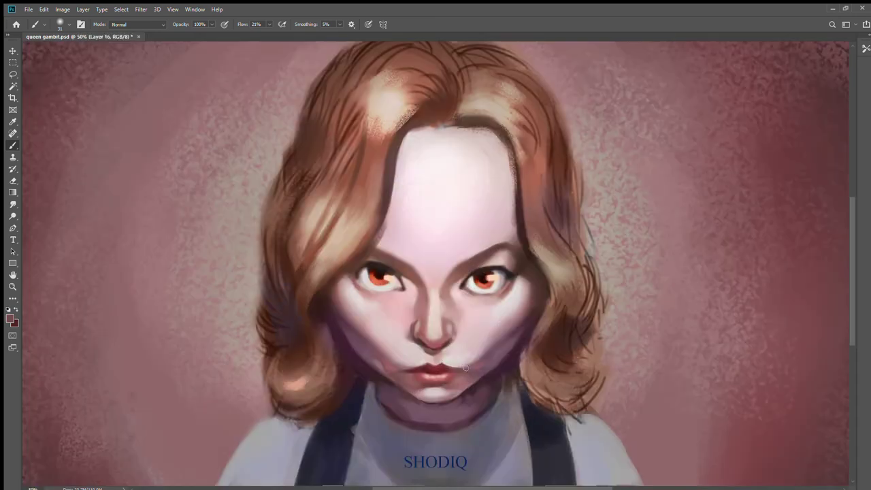
Blend the skin around the inner eye corners and under both eyes with sampled pale pink tones
{"action": "scroll", "coordinate": [454, 390], "scroll_direction": "down", "scroll_amount": 4}
{"action": "scroll", "coordinate": [497, 320], "scroll_direction": "up", "scroll_amount": 6}
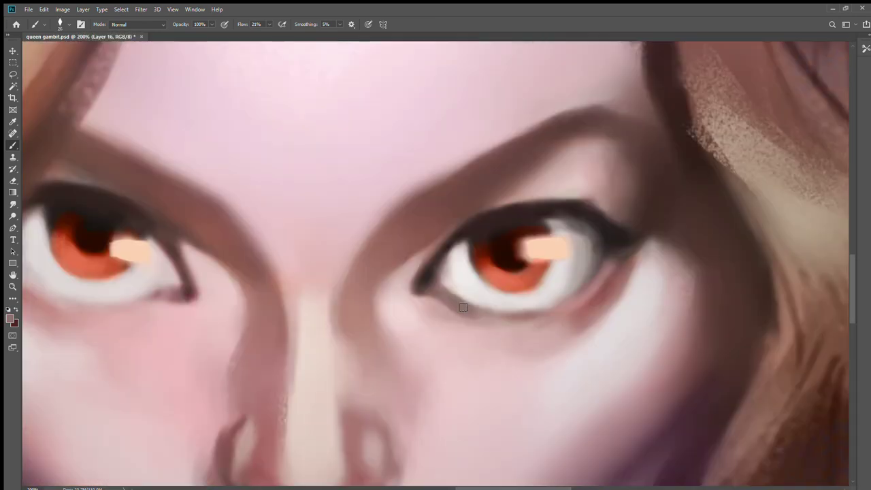
{"action": "scroll", "coordinate": [468, 305], "scroll_direction": "down", "scroll_amount": 3}
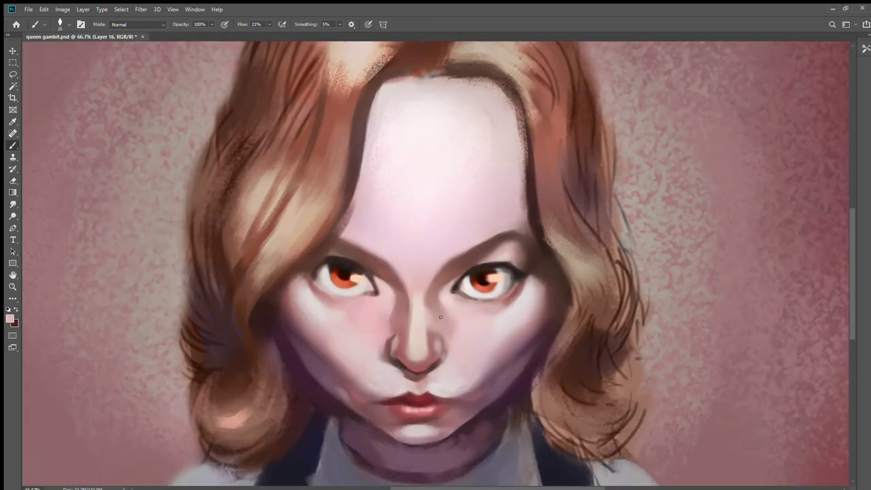
{"action": "scroll", "coordinate": [449, 309], "scroll_direction": "up", "scroll_amount": 2}
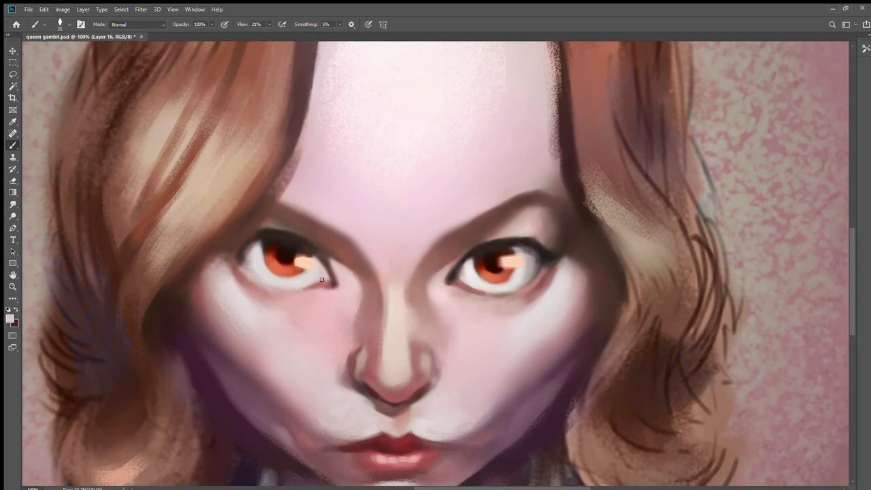
{"action": "scroll", "coordinate": [450, 279], "scroll_direction": "down", "scroll_amount": 1}
{"action": "left_click", "coordinate": [479, 296], "text": "alt"}
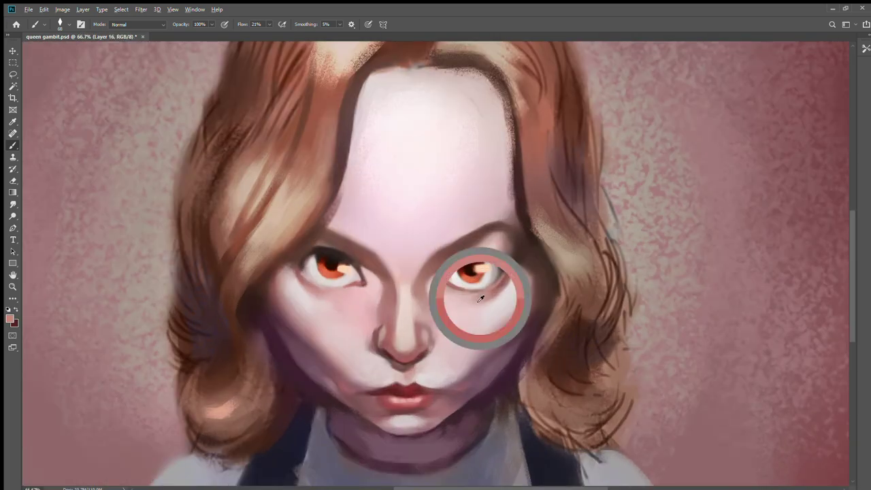
{"action": "scroll", "coordinate": [328, 296], "scroll_direction": "down", "scroll_amount": 5}
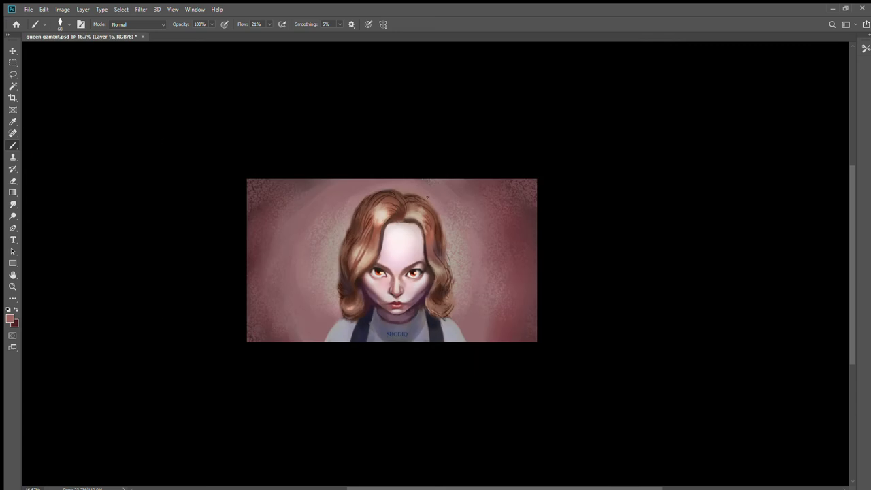
Warm the bottom curl of the hair on the left with sampled reddish-orange and brown tones
{"action": "scroll", "coordinate": [403, 362], "scroll_direction": "up", "scroll_amount": 4}
{"action": "left_click", "coordinate": [326, 368], "text": "alt"}
{"action": "scroll", "coordinate": [347, 337], "scroll_direction": "down", "scroll_amount": 1}
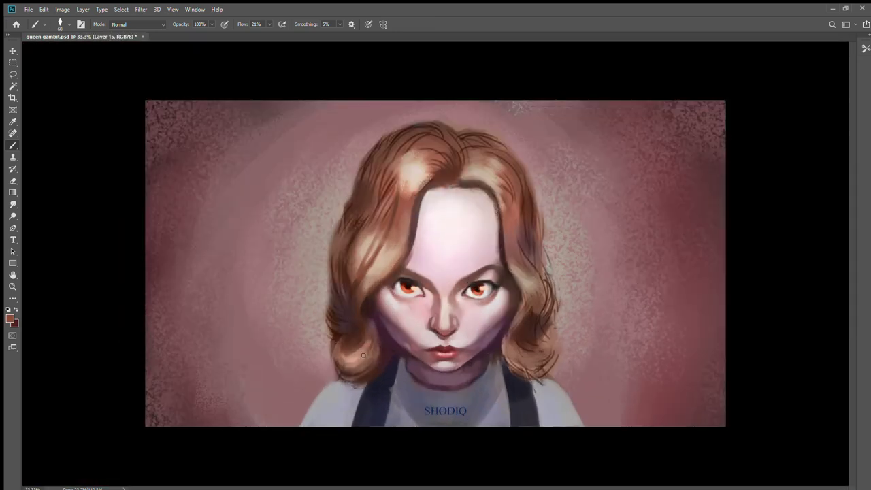
{"action": "left_click", "coordinate": [354, 339], "text": "alt"}
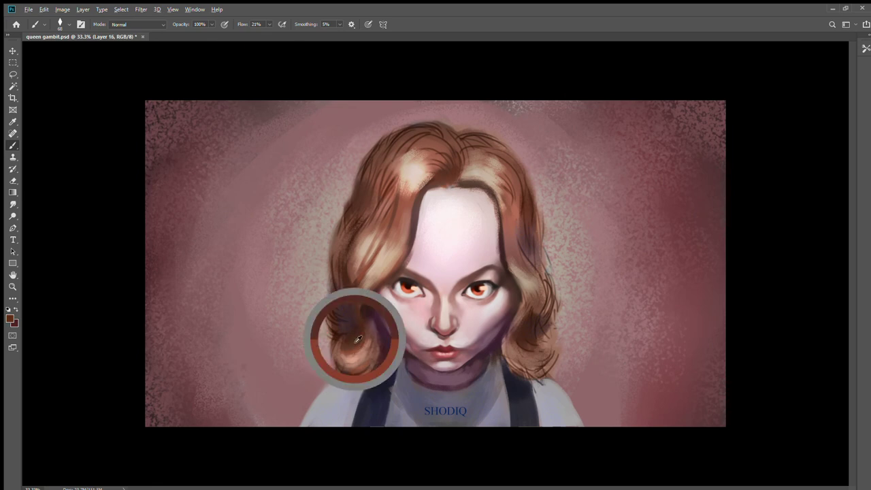
{"action": "scroll", "coordinate": [355, 339], "scroll_direction": "down", "scroll_amount": 3}
{"action": "scroll", "coordinate": [505, 301], "scroll_direction": "up", "scroll_amount": 2}
Brighten the lock beside the right cheek and smooth the hair around the parting with sampled browns and a larger brush
{"action": "left_click", "coordinate": [507, 301], "text": "alt"}
{"action": "left_click", "coordinate": [484, 222], "text": "alt"}
{"action": "left_click", "coordinate": [414, 208], "text": "alt"}
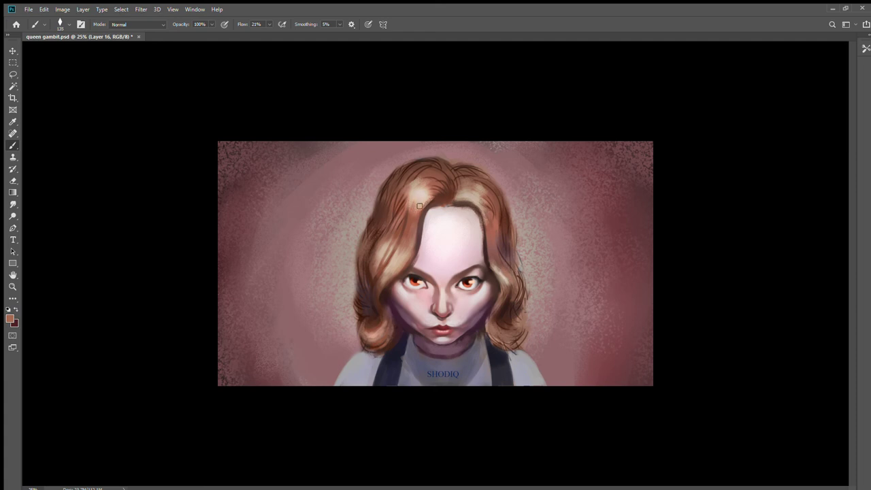
{"action": "scroll", "coordinate": [444, 238], "scroll_direction": "down", "scroll_amount": 3}
{"action": "scroll", "coordinate": [443, 238], "scroll_direction": "up", "scroll_amount": 3}
{"action": "scroll", "coordinate": [446, 235], "scroll_direction": "down", "scroll_amount": 3}
{"action": "scroll", "coordinate": [449, 228], "scroll_direction": "up", "scroll_amount": 2}
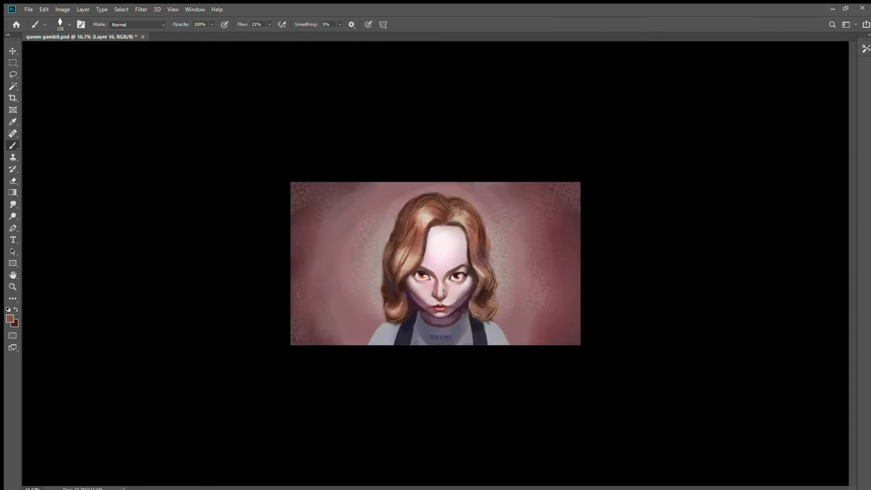
{"action": "scroll", "coordinate": [457, 215], "scroll_direction": "down", "scroll_amount": 2}
{"action": "scroll", "coordinate": [454, 202], "scroll_direction": "up", "scroll_amount": 2}
{"action": "scroll", "coordinate": [459, 211], "scroll_direction": "down", "scroll_amount": 1}
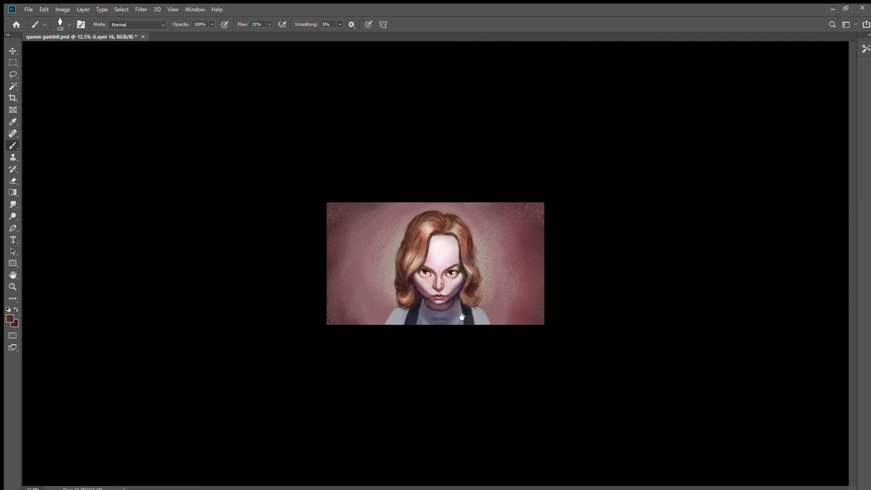
Flip the canvas, paint reddish pink on the upper eyelid beneath the arched brow, and flip the canvas back
{"action": "scroll", "coordinate": [476, 300], "scroll_direction": "up", "scroll_amount": 3}
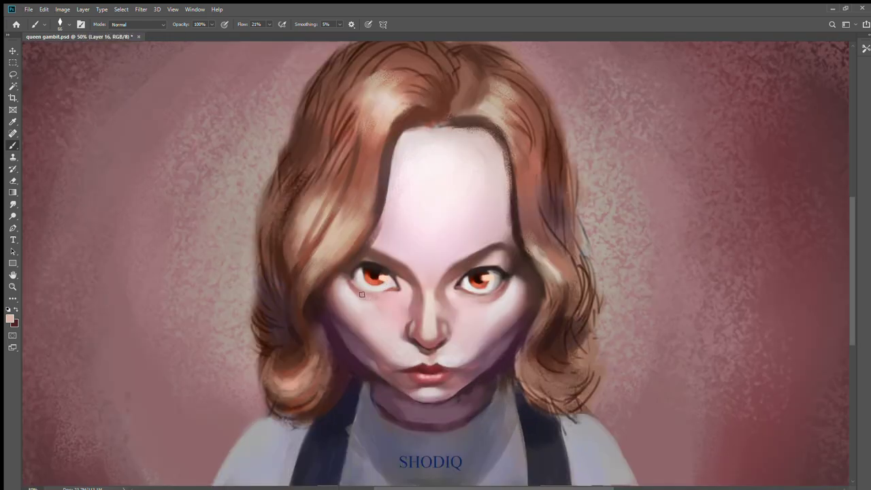
{"action": "scroll", "coordinate": [378, 296], "scroll_direction": "down", "scroll_amount": 2}
{"action": "scroll", "coordinate": [382, 275], "scroll_direction": "up", "scroll_amount": 3}
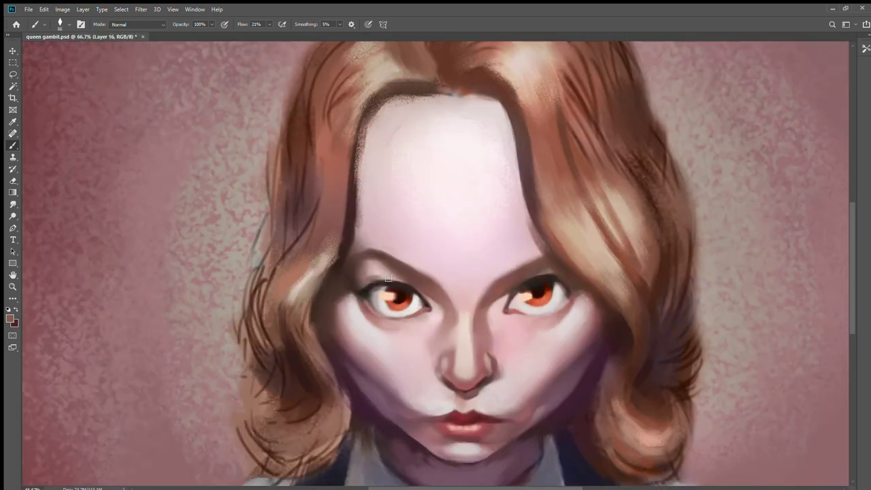
{"action": "scroll", "coordinate": [382, 275], "scroll_direction": "down", "scroll_amount": 3}
{"action": "scroll", "coordinate": [382, 276], "scroll_direction": "up", "scroll_amount": 2}
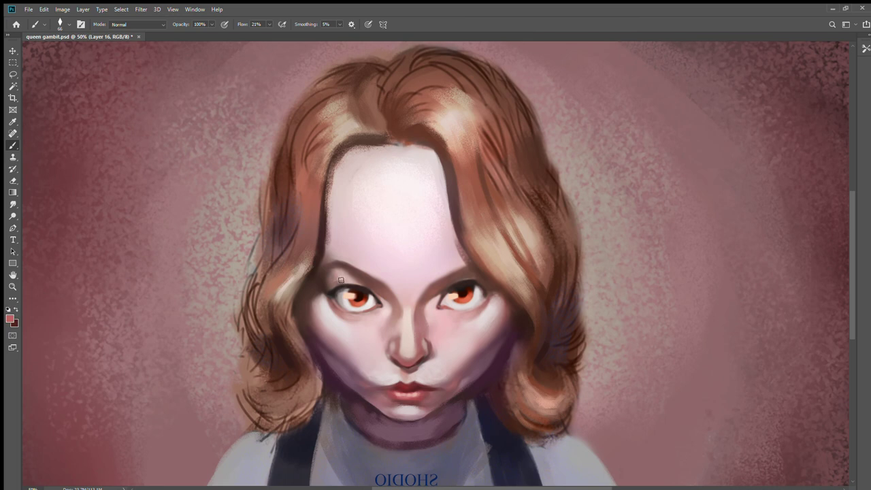
{"action": "left_click", "coordinate": [345, 273], "text": "alt"}
{"action": "left_click", "coordinate": [355, 279], "text": "alt"}
{"action": "left_click", "coordinate": [338, 274], "text": "alt"}
{"action": "left_click_drag", "start_coordinate": [330, 270], "coordinate": [342, 270]}
{"action": "scroll", "coordinate": [354, 268], "scroll_direction": "down", "scroll_amount": 3}
{"action": "key", "text": "ctrl+shift+h"}
{"action": "scroll", "coordinate": [476, 279], "scroll_direction": "up", "scroll_amount": 3}
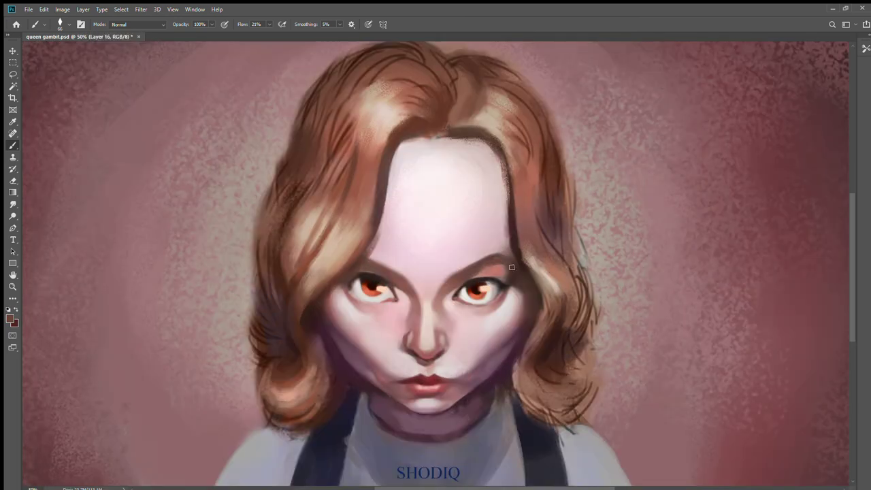
Turn the right upper eyelid a soft peach and blend its edges with sampled dark brown and pink tones
{"action": "scroll", "coordinate": [484, 267], "scroll_direction": "down", "scroll_amount": 3}
{"action": "scroll", "coordinate": [479, 274], "scroll_direction": "up", "scroll_amount": 4}
{"action": "left_click", "coordinate": [479, 274], "text": "alt"}
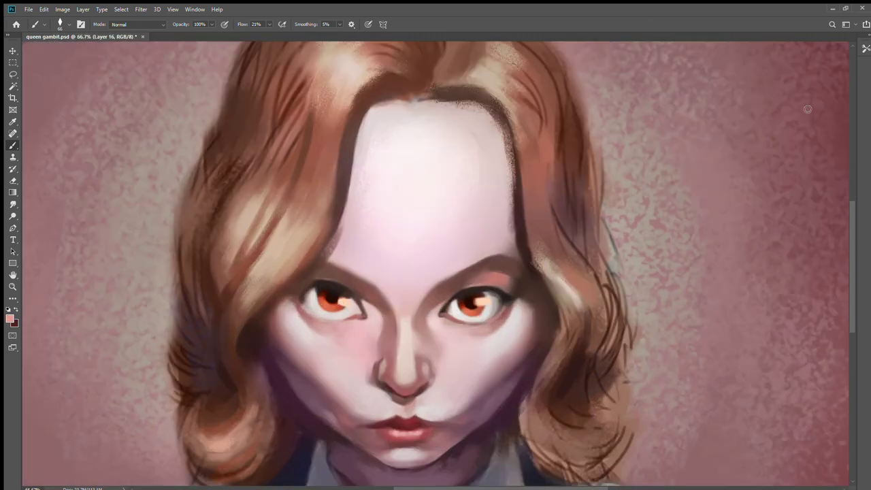
{"action": "scroll", "coordinate": [487, 280], "scroll_direction": "down", "scroll_amount": 3}
{"action": "scroll", "coordinate": [503, 281], "scroll_direction": "up", "scroll_amount": 1}
{"action": "left_click", "coordinate": [498, 283], "text": "alt"}
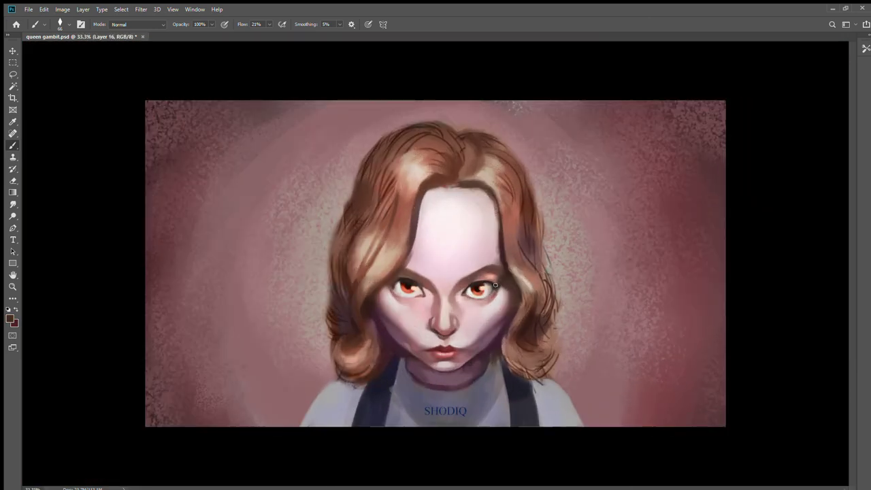
{"action": "left_click", "coordinate": [502, 281], "text": "alt"}
{"action": "scroll", "coordinate": [504, 280], "scroll_direction": "up", "scroll_amount": 1}
{"action": "scroll", "coordinate": [504, 280], "scroll_direction": "up", "scroll_amount": 1}
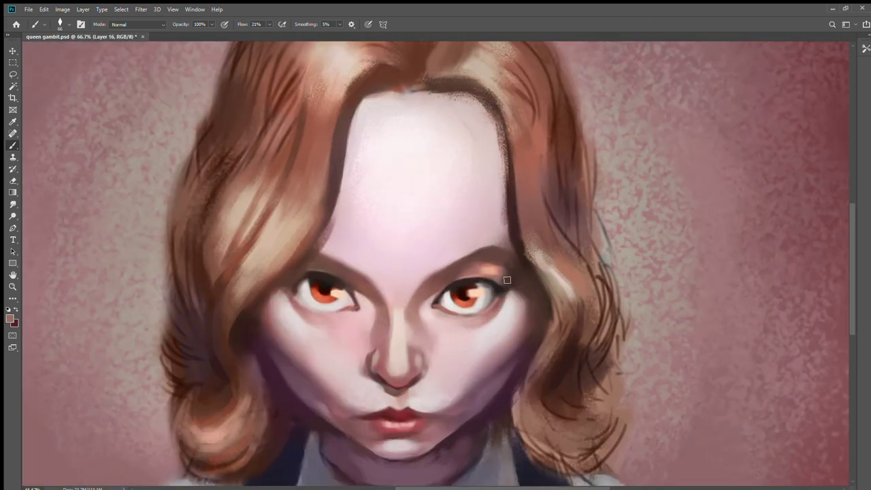
{"action": "left_click", "coordinate": [466, 273], "text": "alt"}
{"action": "scroll", "coordinate": [323, 396], "scroll_direction": "down", "scroll_amount": 4}
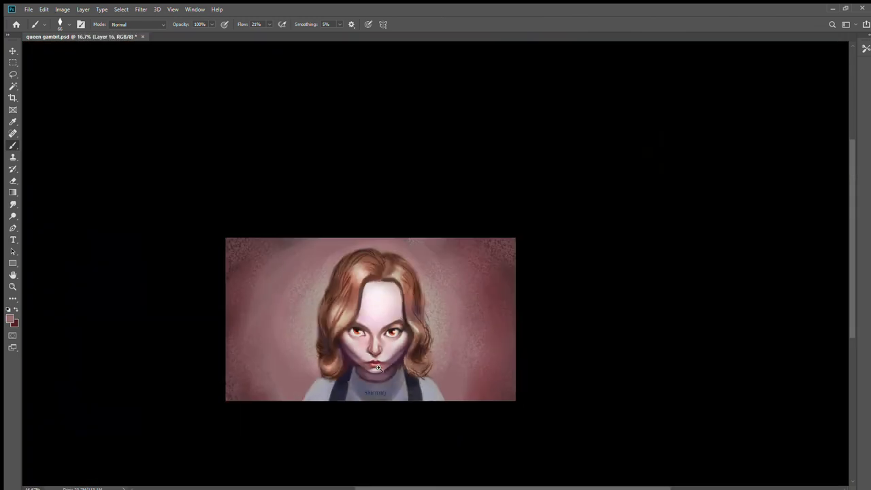
Soften the shadow along the right cheek edge with muted mauve strokes at 21% flow
{"action": "scroll", "coordinate": [378, 368], "scroll_direction": "up", "scroll_amount": 4}
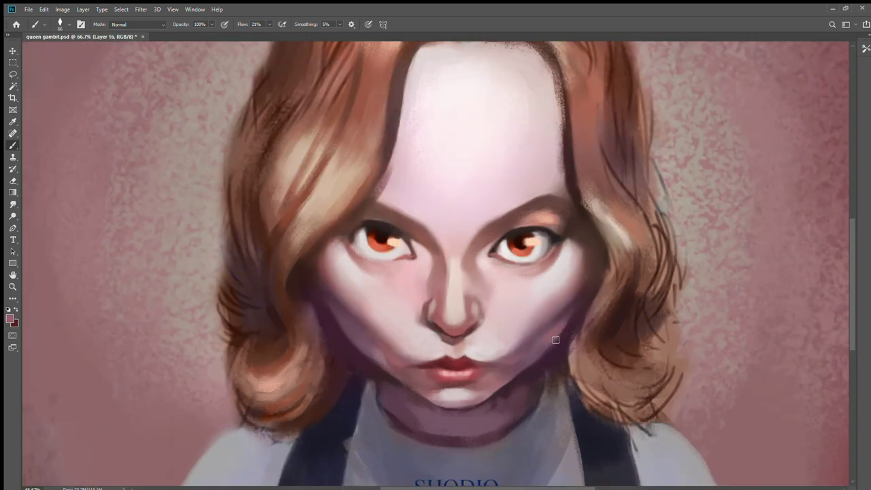
{"action": "scroll", "coordinate": [555, 340], "scroll_direction": "down", "scroll_amount": 4}
{"action": "scroll", "coordinate": [386, 349], "scroll_direction": "up", "scroll_amount": 3}
{"action": "scroll", "coordinate": [378, 333], "scroll_direction": "down", "scroll_amount": 3}
{"action": "scroll", "coordinate": [381, 336], "scroll_direction": "up", "scroll_amount": 3}
{"action": "scroll", "coordinate": [395, 347], "scroll_direction": "down", "scroll_amount": 1}
{"action": "scroll", "coordinate": [395, 347], "scroll_direction": "up", "scroll_amount": 1}
{"action": "scroll", "coordinate": [422, 340], "scroll_direction": "down", "scroll_amount": 1}
{"action": "scroll", "coordinate": [421, 340], "scroll_direction": "down", "scroll_amount": 2}
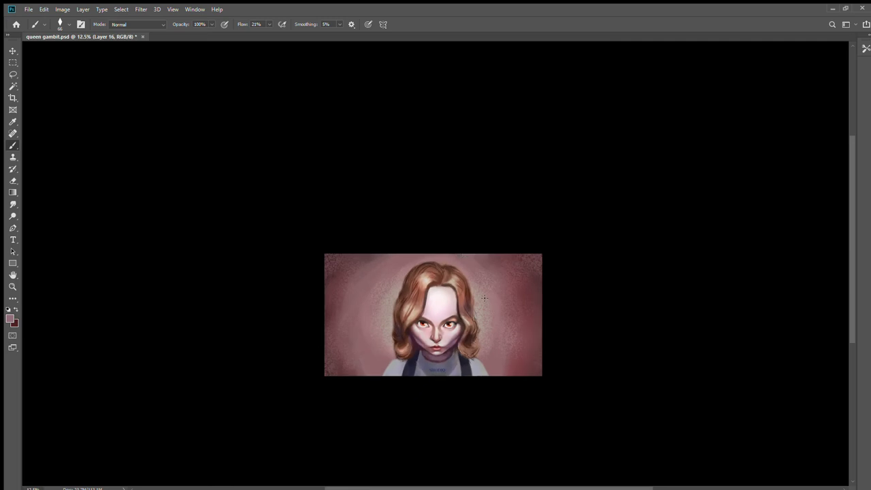
{"action": "scroll", "coordinate": [395, 347], "scroll_direction": "up", "scroll_amount": 4}
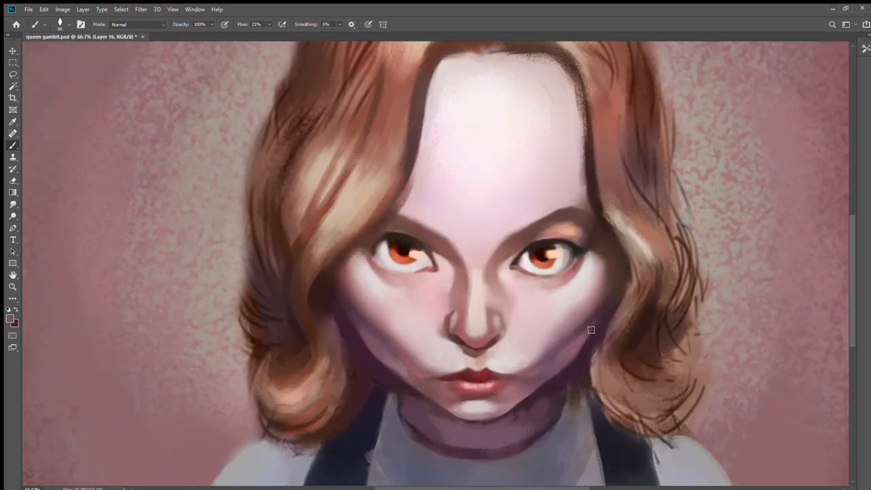
{"action": "scroll", "coordinate": [574, 360], "scroll_direction": "down", "scroll_amount": 2}
{"action": "scroll", "coordinate": [481, 330], "scroll_direction": "up", "scroll_amount": 1}
{"action": "scroll", "coordinate": [481, 329], "scroll_direction": "down", "scroll_amount": 1}
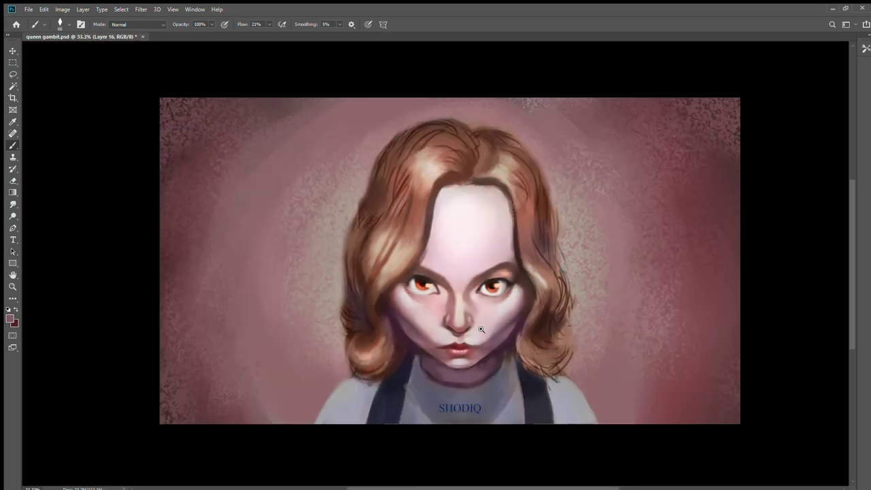
Shade the lower left cheek edge toward the mouth corner with deep red
{"action": "scroll", "coordinate": [481, 329], "scroll_direction": "up", "scroll_amount": 2}
{"action": "scroll", "coordinate": [407, 333], "scroll_direction": "down", "scroll_amount": 1}
{"action": "scroll", "coordinate": [356, 354], "scroll_direction": "up", "scroll_amount": 1}
{"action": "scroll", "coordinate": [356, 354], "scroll_direction": "up", "scroll_amount": 1}
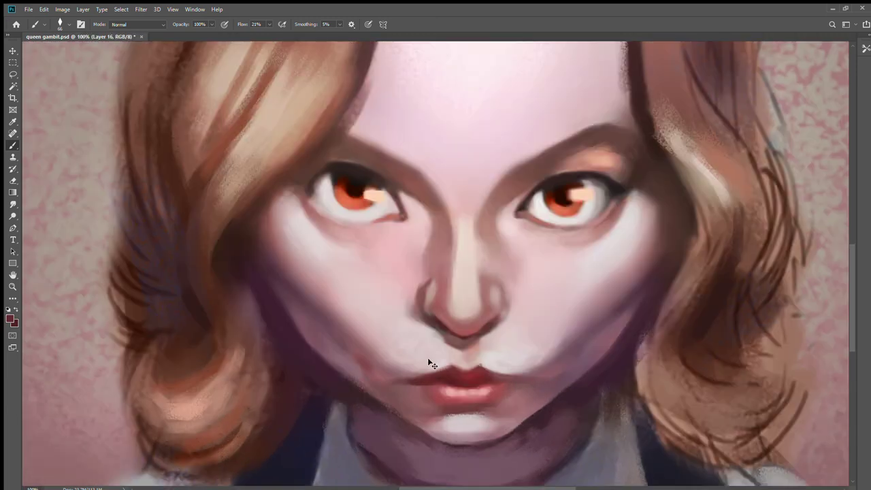
{"action": "scroll", "coordinate": [446, 306], "scroll_direction": "down", "scroll_amount": 2}
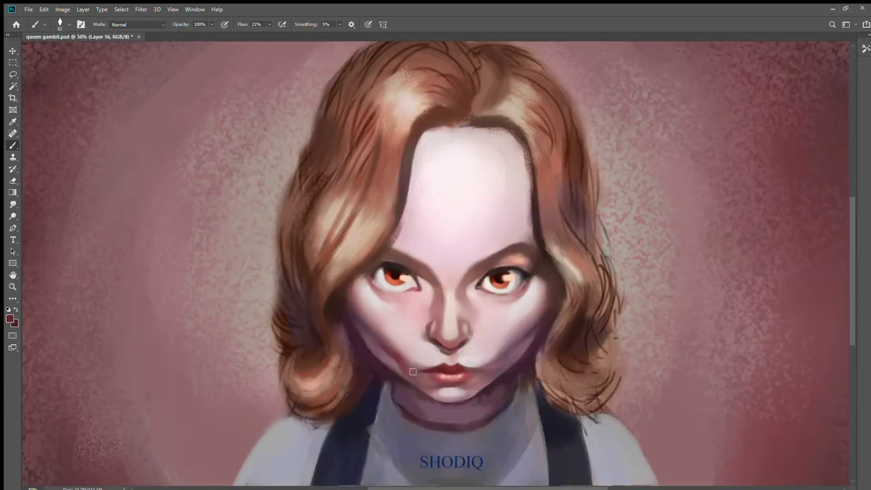
{"action": "scroll", "coordinate": [429, 358], "scroll_direction": "down", "scroll_amount": 2}
{"action": "scroll", "coordinate": [443, 367], "scroll_direction": "up", "scroll_amount": 3}
{"action": "scroll", "coordinate": [455, 373], "scroll_direction": "down", "scroll_amount": 3}
{"action": "scroll", "coordinate": [455, 374], "scroll_direction": "up", "scroll_amount": 3}
Blend the red shading into the left cheek shadow with sampled purple, then add crimson strokes at the left mouth corner
{"action": "left_click", "coordinate": [356, 341], "text": "alt"}
{"action": "scroll", "coordinate": [525, 331], "scroll_direction": "down", "scroll_amount": 5}
{"action": "scroll", "coordinate": [496, 306], "scroll_direction": "up", "scroll_amount": 1}
{"action": "scroll", "coordinate": [496, 305], "scroll_direction": "up", "scroll_amount": 2}
{"action": "scroll", "coordinate": [450, 323], "scroll_direction": "down", "scroll_amount": 4}
{"action": "scroll", "coordinate": [449, 323], "scroll_direction": "up", "scroll_amount": 5}
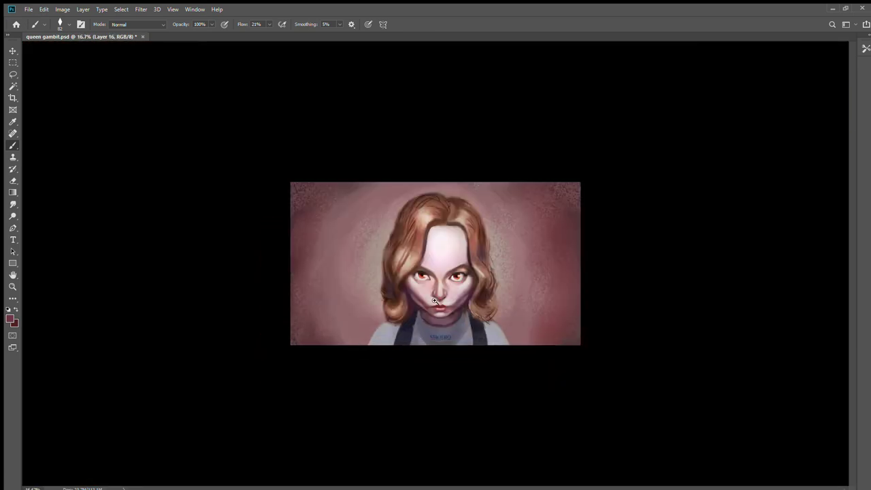
{"action": "left_click_drag", "start_coordinate": [408, 372], "coordinate": [420, 372]}
{"action": "key", "text": "ctrl+minus"}
{"action": "key", "text": "ctrl+minus"}
{"action": "key", "text": "ctrl+minus"}
{"action": "key", "text": "ctrl+minus"}
{"action": "key", "text": "ctrl+plus"}
{"action": "key", "text": "ctrl+plus"}
{"action": "key", "text": "ctrl+plus"}
{"action": "key", "text": "ctrl+plus"}
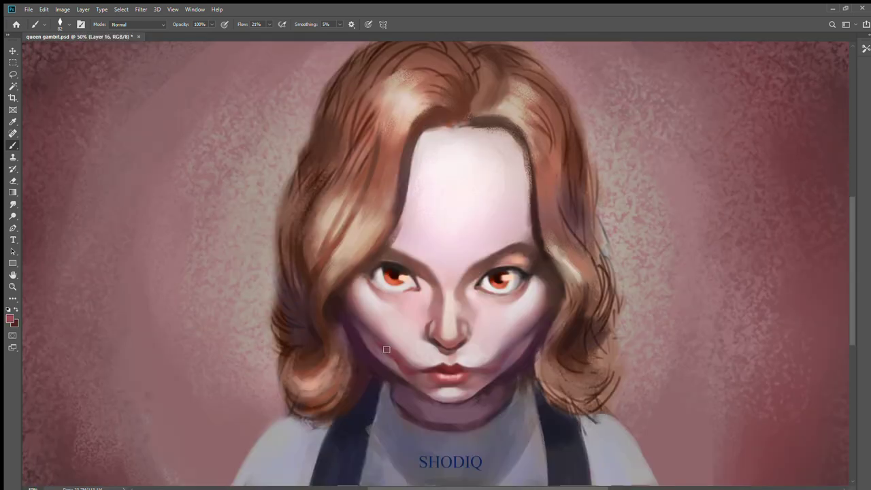
Add muted red shading from the right mouth corner along the lower right cheek
{"action": "scroll", "coordinate": [385, 349], "scroll_direction": "down", "scroll_amount": 3}
{"action": "scroll", "coordinate": [467, 346], "scroll_direction": "up", "scroll_amount": 2}
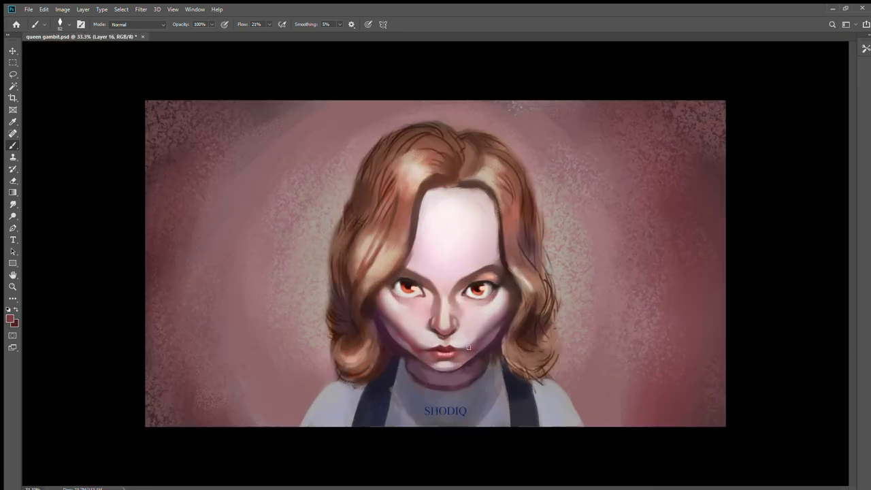
{"action": "scroll", "coordinate": [422, 349], "scroll_direction": "down", "scroll_amount": 3}
{"action": "scroll", "coordinate": [408, 347], "scroll_direction": "up", "scroll_amount": 4}
{"action": "scroll", "coordinate": [400, 345], "scroll_direction": "down", "scroll_amount": 3}
{"action": "scroll", "coordinate": [443, 255], "scroll_direction": "up", "scroll_amount": 4}
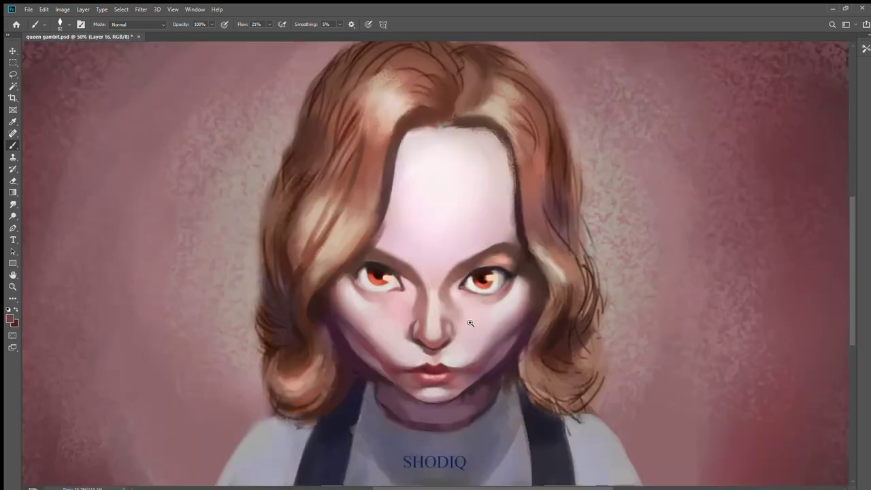
Darken the upper lash line and outer corner of the left eye with very dark brown
{"action": "scroll", "coordinate": [483, 270], "scroll_direction": "down", "scroll_amount": 4}
{"action": "scroll", "coordinate": [323, 287], "scroll_direction": "up", "scroll_amount": 4}
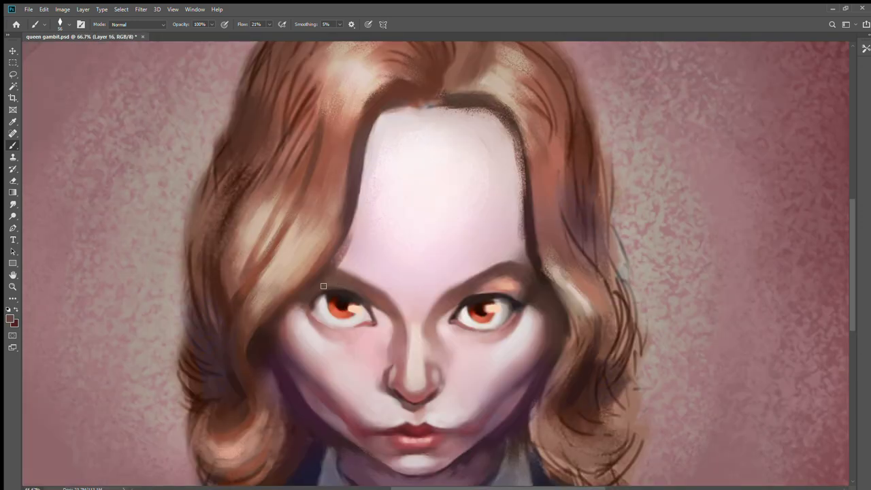
{"action": "scroll", "coordinate": [357, 300], "scroll_direction": "down", "scroll_amount": 3}
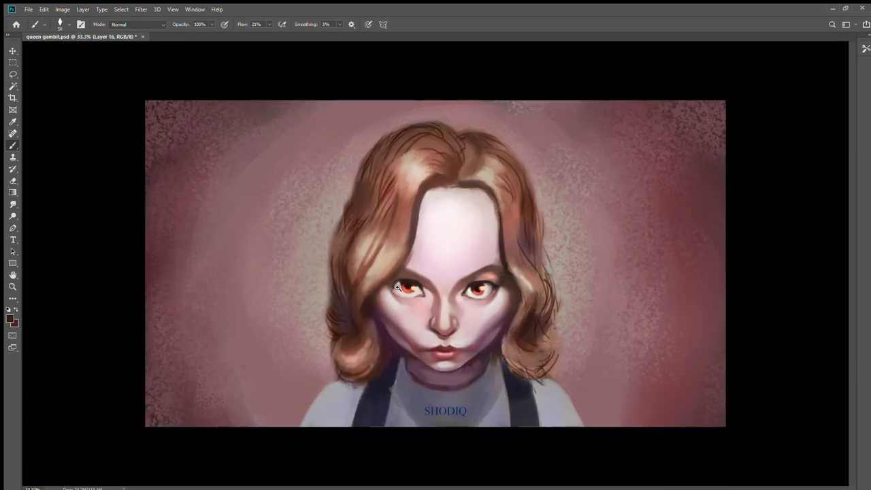
{"action": "scroll", "coordinate": [380, 285], "scroll_direction": "up", "scroll_amount": 2}
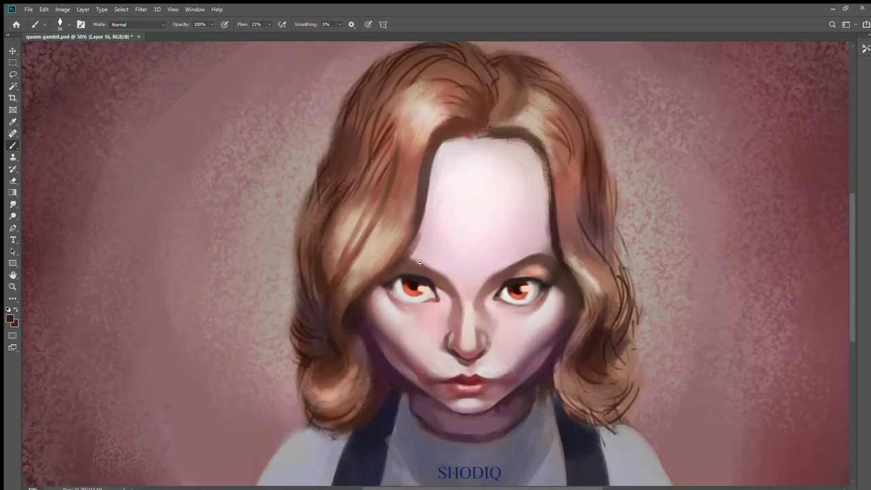
Deepen the red at the right mouth corner and brighten the forehead with pale pink strokes of a large brush
{"action": "scroll", "coordinate": [420, 262], "scroll_direction": "down", "scroll_amount": 3}
{"action": "scroll", "coordinate": [468, 292], "scroll_direction": "up", "scroll_amount": 5}
{"action": "scroll", "coordinate": [473, 395], "scroll_direction": "down", "scroll_amount": 6}
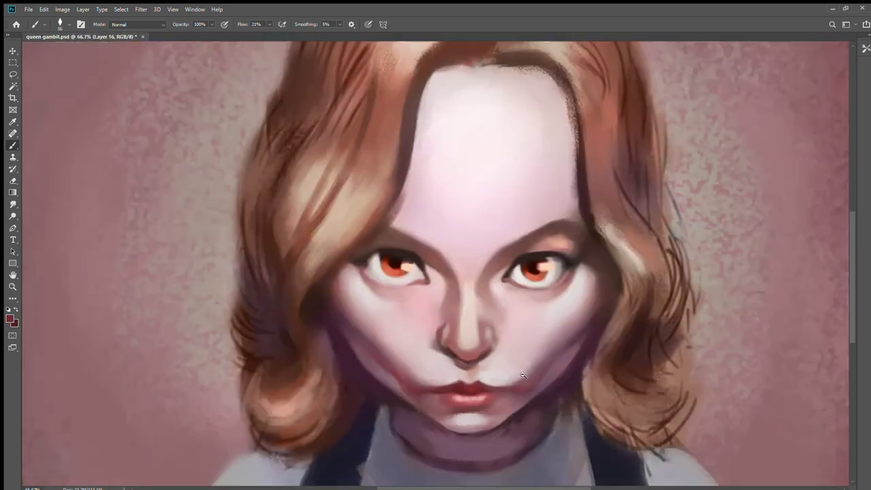
{"action": "scroll", "coordinate": [490, 324], "scroll_direction": "up", "scroll_amount": 1}
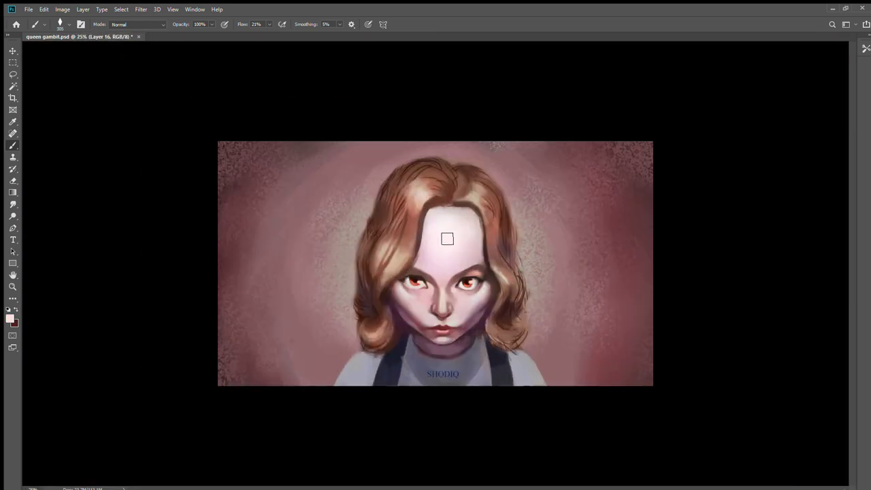
{"action": "scroll", "coordinate": [447, 237], "scroll_direction": "up", "scroll_amount": 3}
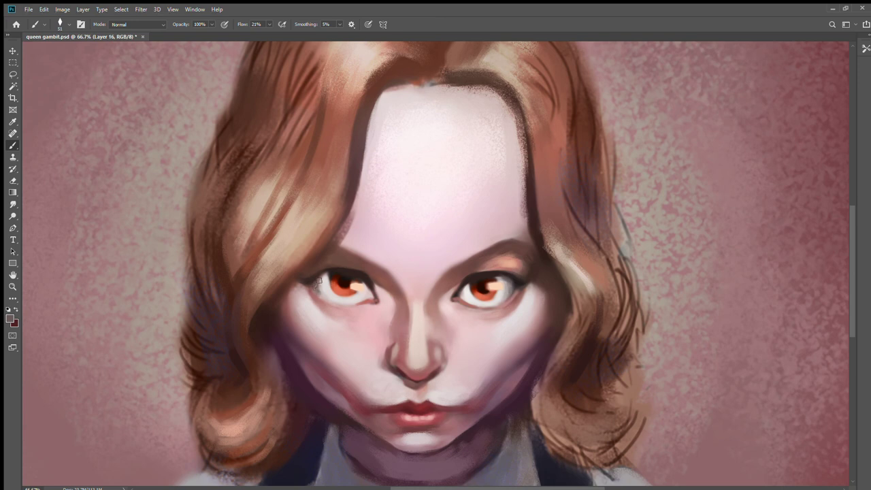
Shade the lower outer rims of both eyes with sampled brownish and reddish tones using a small brush
{"action": "scroll", "coordinate": [317, 284], "scroll_direction": "up", "scroll_amount": 1}
{"action": "left_click", "coordinate": [623, 298], "text": "alt"}
{"action": "left_click_drag", "start_coordinate": [313, 291], "coordinate": [338, 306]}
{"action": "left_click", "coordinate": [326, 301], "text": "alt"}
{"action": "scroll", "coordinate": [385, 292], "scroll_direction": "down", "scroll_amount": 4}
{"action": "scroll", "coordinate": [402, 291], "scroll_direction": "up", "scroll_amount": 4}
{"action": "left_click", "coordinate": [584, 280], "text": "alt"}
{"action": "left_click_drag", "start_coordinate": [582, 283], "coordinate": [579, 291]}
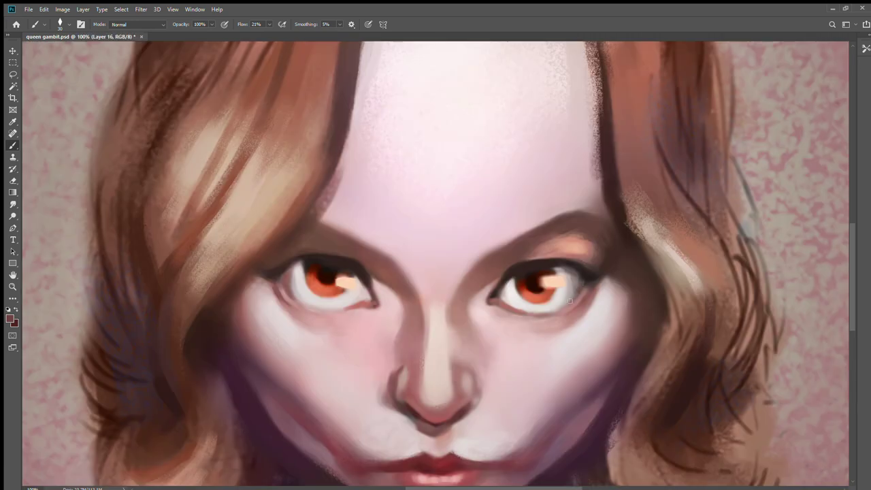
Soften the shading between the lower left cheek and the mouth corner with sampled muted pink using a larger brush
{"action": "left_click", "coordinate": [293, 283], "text": "alt"}
{"action": "scroll", "coordinate": [361, 298], "scroll_direction": "down", "scroll_amount": 4}
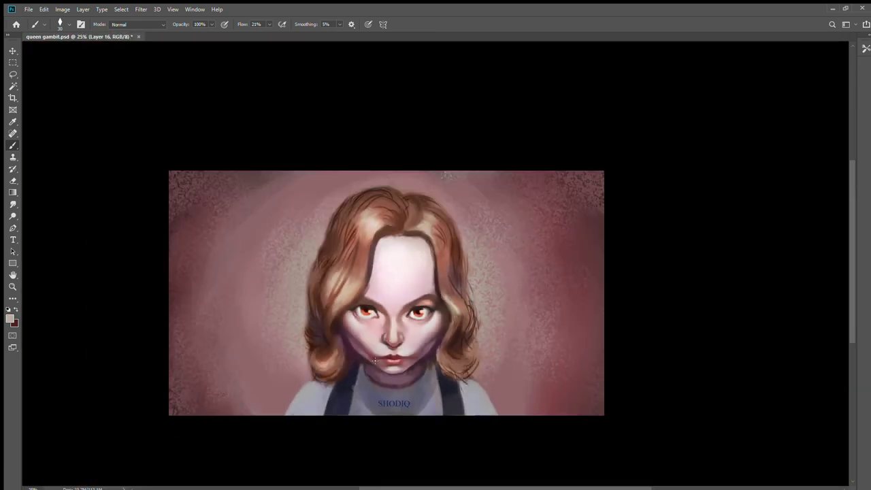
{"action": "scroll", "coordinate": [375, 360], "scroll_direction": "up", "scroll_amount": 2}
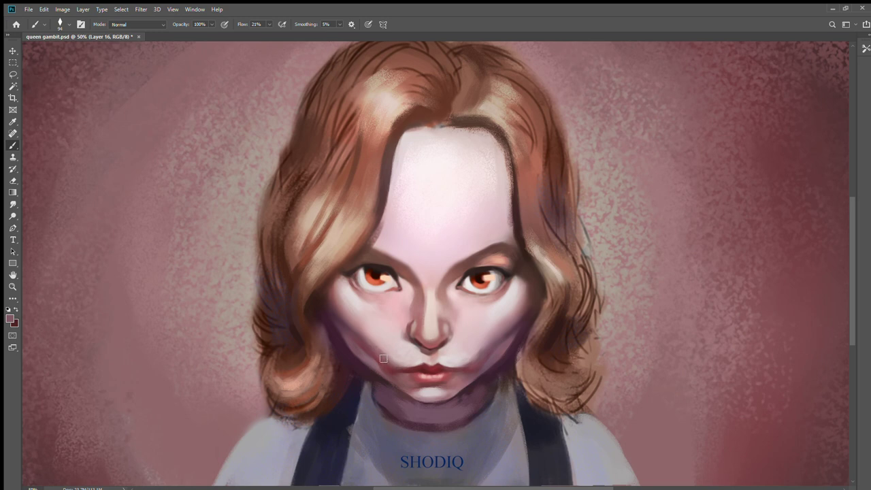
{"action": "left_click_drag", "start_coordinate": [383, 358], "coordinate": [411, 353]}
{"action": "scroll", "coordinate": [501, 363], "scroll_direction": "up", "scroll_amount": 2}
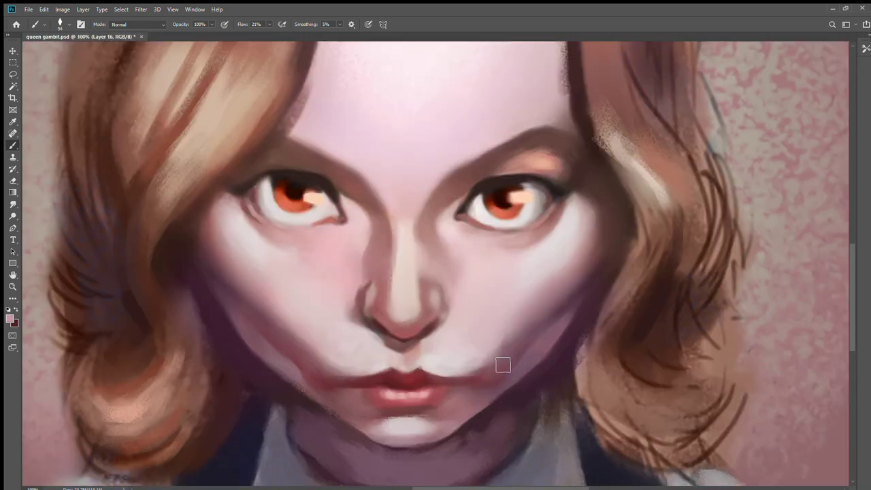
{"action": "scroll", "coordinate": [510, 344], "scroll_direction": "down", "scroll_amount": 2}
{"action": "scroll", "coordinate": [448, 386], "scroll_direction": "up", "scroll_amount": 2}
Blend the skin around the nose base, upper lip and mouth corners with sampled pink and muted red tones
{"action": "left_click", "coordinate": [430, 380], "text": "alt"}
{"action": "left_click", "coordinate": [452, 362], "text": "alt"}
{"action": "mouse_move", "coordinate": [460, 377]}
{"action": "left_mouse_down"}
{"action": "mouse_move", "coordinate": [440, 376]}
{"action": "mouse_move", "coordinate": [463, 361]}
{"action": "left_mouse_up"}
{"action": "left_click", "coordinate": [440, 341], "text": "alt"}
{"action": "left_click_drag", "start_coordinate": [406, 359], "coordinate": [393, 362]}
{"action": "left_click", "coordinate": [425, 364], "text": "alt"}
{"action": "left_click", "coordinate": [486, 359], "text": "alt"}
{"action": "scroll", "coordinate": [354, 409], "scroll_direction": "down", "scroll_amount": 4}
{"action": "scroll", "coordinate": [362, 401], "scroll_direction": "up", "scroll_amount": 4}
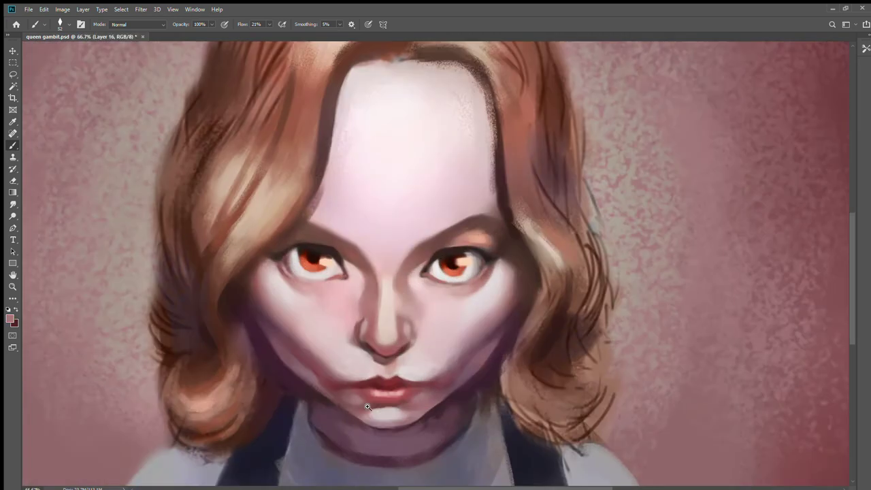
{"action": "left_click", "coordinate": [361, 401], "text": "alt"}
{"action": "left_click", "coordinate": [336, 397], "text": "alt"}
Flip the canvas horizontally and smooth the hair's outer side with sampled reddish brown and peach tones
{"action": "scroll", "coordinate": [417, 391], "scroll_direction": "down", "scroll_amount": 5}
{"action": "key", "text": "ctrl+shift+h"}
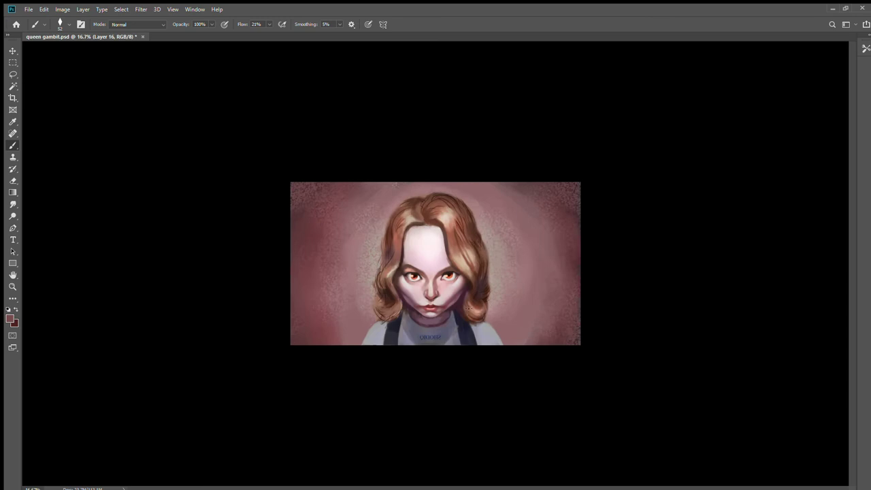
{"action": "scroll", "coordinate": [690, 279], "scroll_direction": "up", "scroll_amount": 1}
{"action": "left_click", "coordinate": [373, 216], "text": "alt"}
{"action": "left_click_drag", "start_coordinate": [375, 207], "coordinate": [360, 289]}
{"action": "left_click", "coordinate": [369, 226], "text": "alt"}
{"action": "right_click", "coordinate": [372, 223], "text": "alt"}
{"action": "left_click", "coordinate": [364, 216], "text": "alt"}
{"action": "left_click", "coordinate": [375, 238], "text": "alt"}
{"action": "left_click", "coordinate": [369, 272], "text": "alt"}
{"action": "left_click", "coordinate": [368, 253], "text": "alt"}
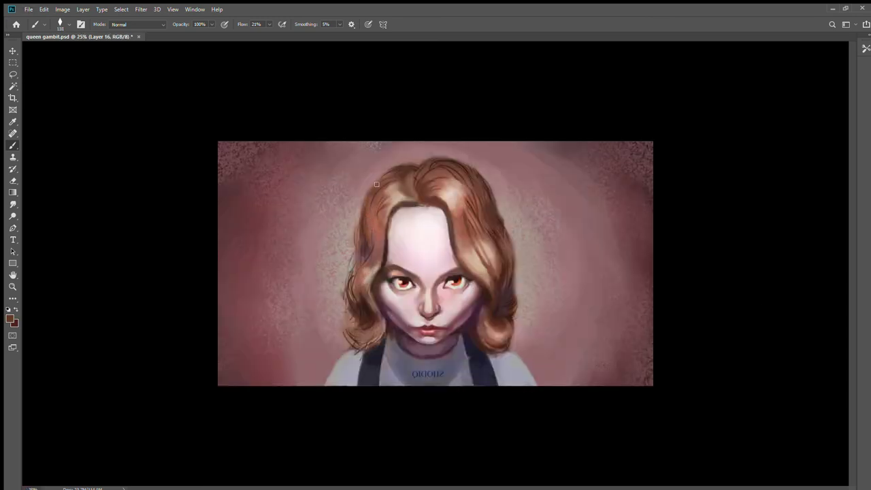
{"action": "left_click", "coordinate": [349, 294], "text": "alt"}
{"action": "scroll", "coordinate": [362, 339], "scroll_direction": "down", "scroll_amount": 1}
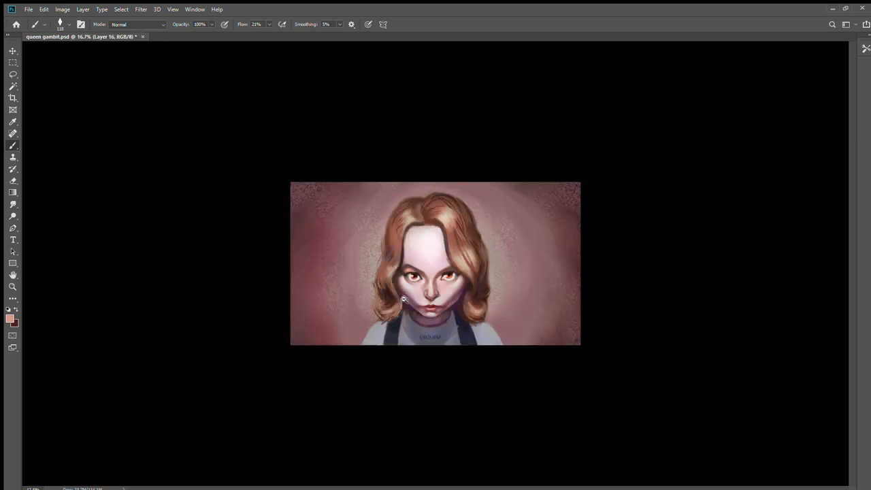
Darken the left and right background edges and corners with very dark reddish brown on Layer 7 using a large textured brush
{"action": "right_click", "coordinate": [587, 179], "text": "alt"}
{"action": "left_click", "coordinate": [569, 213], "text": "alt"}
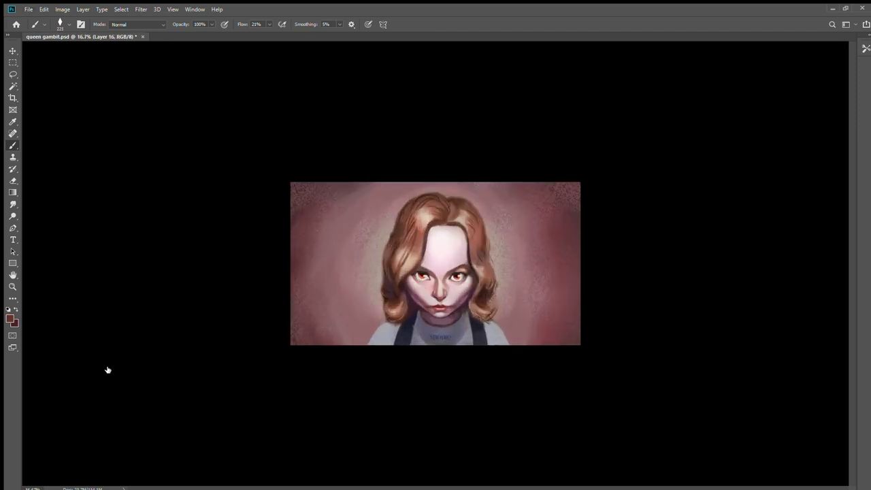
{"action": "left_click", "coordinate": [117, 434]}
{"action": "left_click", "coordinate": [570, 192], "text": "alt"}
{"action": "mouse_move", "coordinate": [573, 190]}
{"action": "left_mouse_down"}
{"action": "mouse_move", "coordinate": [565, 222]}
{"action": "mouse_move", "coordinate": [549, 198]}
{"action": "mouse_move", "coordinate": [575, 333]}
{"action": "left_mouse_up"}
{"action": "left_click_drag", "start_coordinate": [299, 190], "coordinate": [324, 358]}
Blend the dark background edges inward with sampled mauve and lighten the area around the hair with pale grey-beige
{"action": "left_click", "coordinate": [307, 276], "text": "alt"}
{"action": "mouse_move", "coordinate": [326, 235]}
{"action": "left_mouse_down"}
{"action": "mouse_move", "coordinate": [324, 334]}
{"action": "mouse_move", "coordinate": [337, 320]}
{"action": "left_mouse_up"}
{"action": "left_click", "coordinate": [350, 243], "text": "alt"}
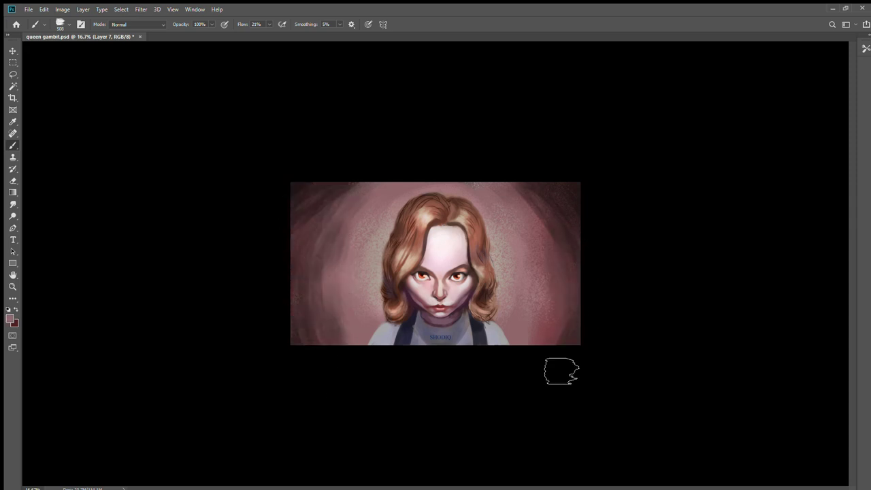
{"action": "left_click_drag", "start_coordinate": [524, 194], "coordinate": [544, 299]}
{"action": "left_click", "coordinate": [500, 252], "text": "alt"}
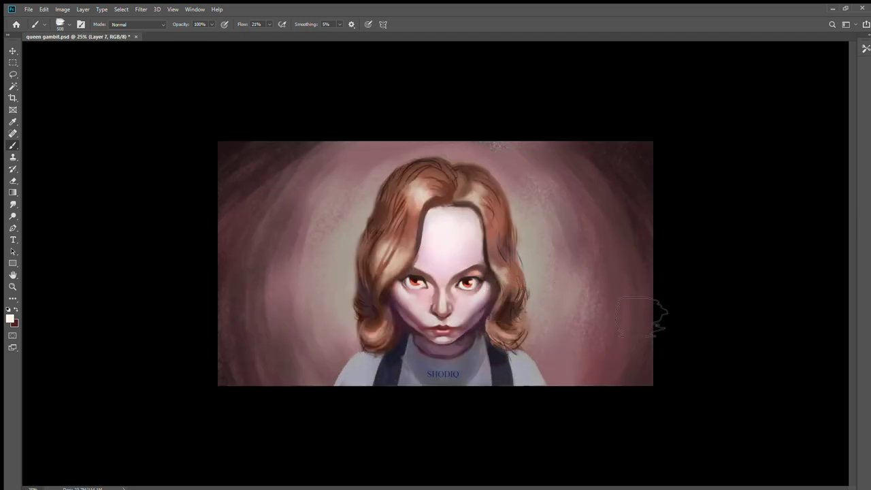
Recolor both irises to a warm amber brown on a new layer
{"action": "left_click", "coordinate": [443, 325], "text": "ctrl"}
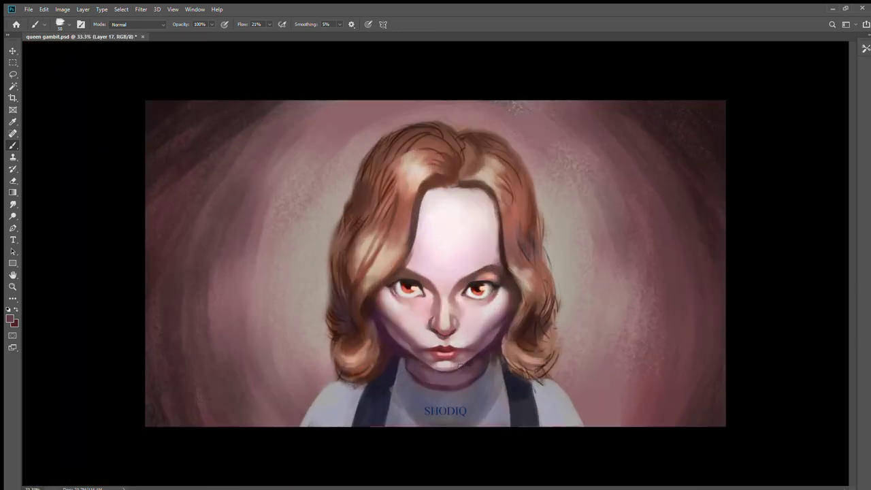
{"action": "left_click", "coordinate": [453, 327], "text": "alt"}
{"action": "left_click", "coordinate": [473, 298], "text": "ctrl"}
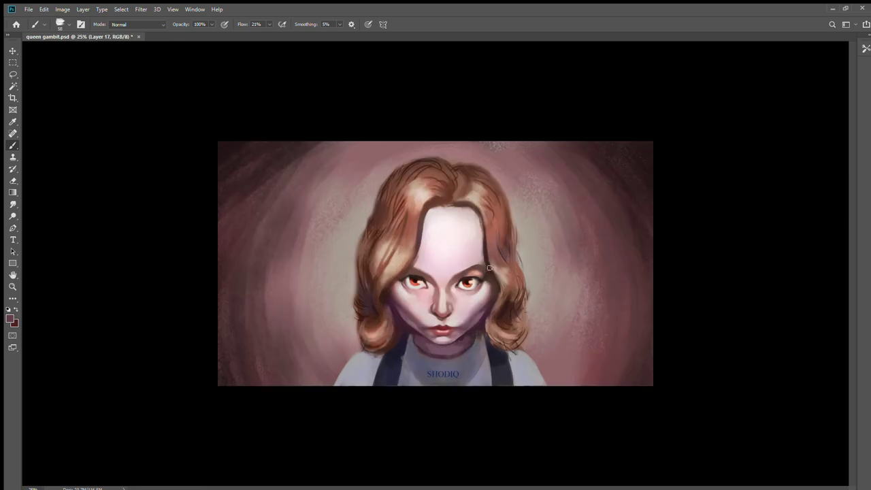
{"action": "left_click", "coordinate": [473, 298], "text": "ctrl"}
{"action": "left_click", "coordinate": [473, 298], "text": "ctrl"}
{"action": "left_click", "coordinate": [472, 298], "text": "ctrl"}
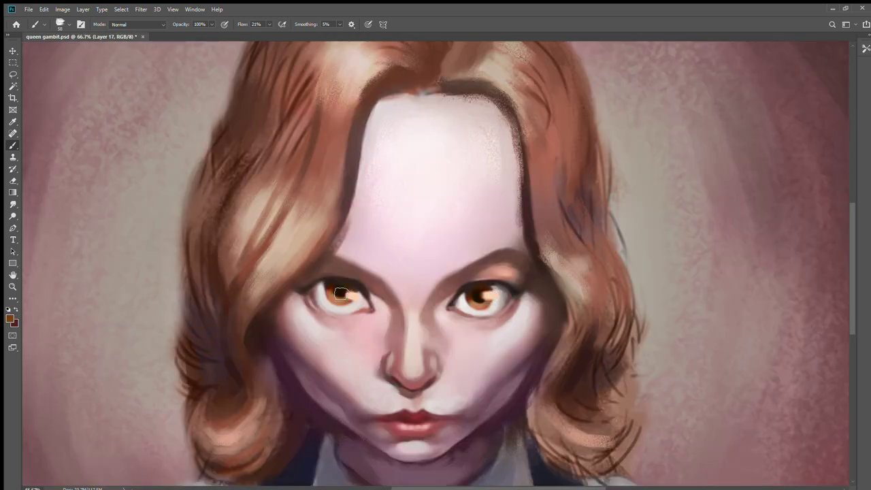
{"action": "key", "text": "ctrl+minus"}
{"action": "key", "text": "ctrl+minus"}
{"action": "key", "text": "ctrl+minus"}
{"action": "key", "text": "ctrl+plus"}
{"action": "key", "text": "ctrl+plus"}
{"action": "key", "text": "ctrl+plus"}
{"action": "key", "text": "ctrl+plus"}
{"action": "key", "text": "ctrl+plus"}
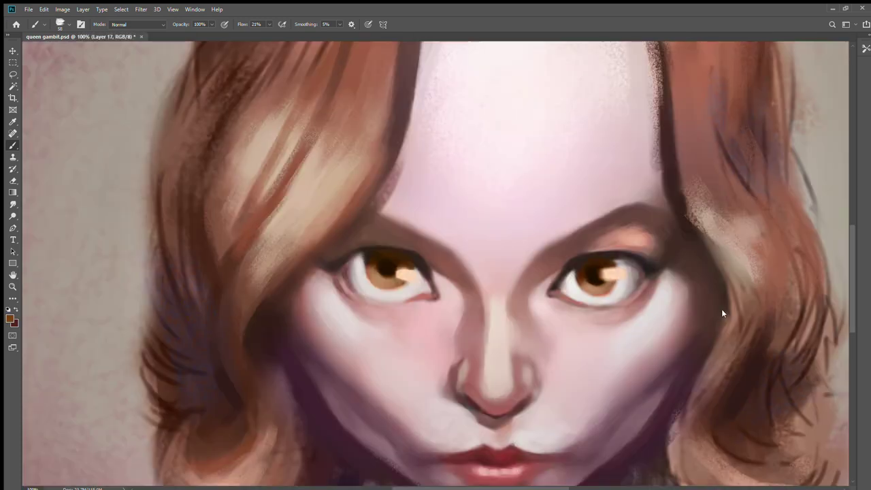
{"action": "mouse_move", "coordinate": [345, 257]}
{"action": "left_mouse_down"}
{"action": "mouse_move", "coordinate": [400, 300]}
{"action": "mouse_move", "coordinate": [414, 293]}
{"action": "left_mouse_up"}
{"action": "scroll", "coordinate": [415, 292], "scroll_direction": "down", "scroll_amount": 3}
{"action": "scroll", "coordinate": [523, 299], "scroll_direction": "up", "scroll_amount": 3}
Refine the upper lash lines of both eyes with sampled near-black on a new layer, using a small brush
{"action": "mouse_move", "coordinate": [441, 265]}
{"action": "left_mouse_down"}
{"action": "mouse_move", "coordinate": [515, 254]}
{"action": "mouse_move", "coordinate": [369, 256]}
{"action": "left_mouse_up"}
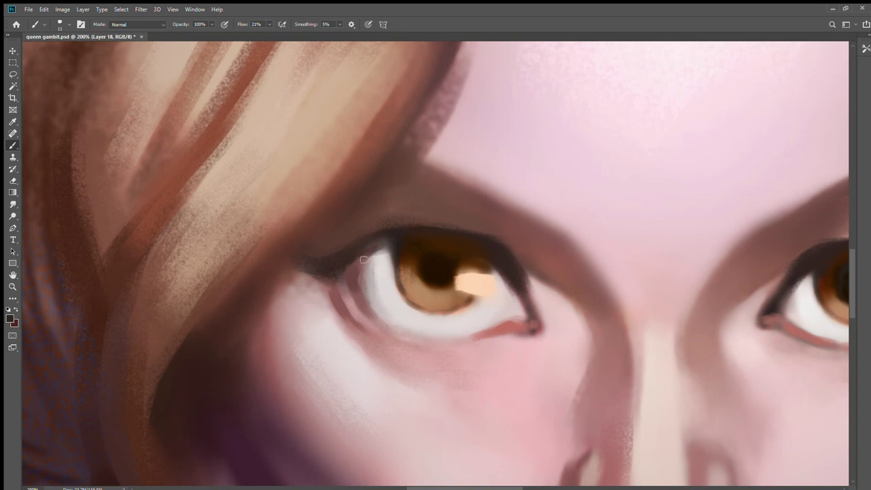
{"action": "left_click", "coordinate": [495, 240], "text": "alt"}
{"action": "left_click", "coordinate": [495, 239], "text": "alt"}
{"action": "left_click", "coordinate": [476, 247], "text": "ctrl"}
{"action": "left_click", "coordinate": [690, 249], "text": "ctrl"}
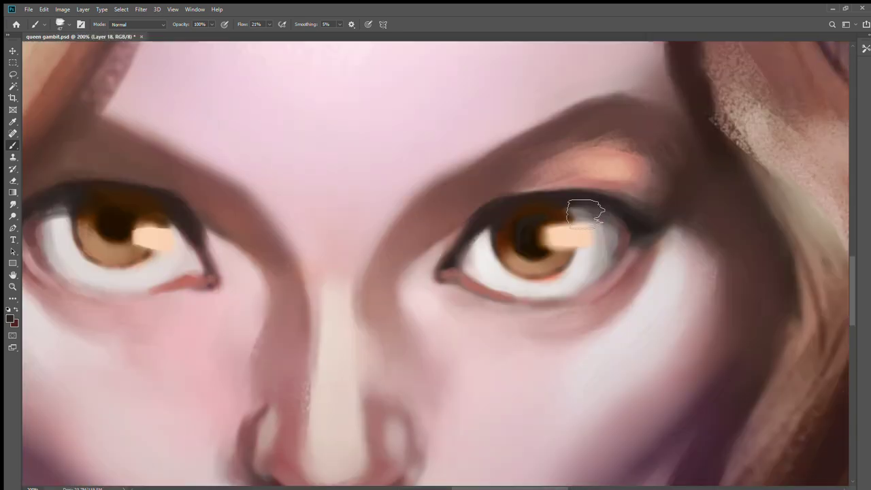
{"action": "left_click", "coordinate": [510, 231], "text": "alt"}
{"action": "left_click", "coordinate": [510, 231], "text": "alt"}
{"action": "left_click", "coordinate": [510, 232], "text": "alt"}
{"action": "left_click", "coordinate": [551, 224], "text": "alt"}
{"action": "left_click", "coordinate": [544, 225], "text": "ctrl"}
Smooth the underside of the nose and the shadow above the upper lip with sampled reddish and pink tones
{"action": "left_click", "coordinate": [387, 401], "text": "ctrl"}
{"action": "left_click", "coordinate": [679, 315], "text": "alt"}
{"action": "left_click", "coordinate": [446, 298], "text": "alt"}
{"action": "left_click_drag", "start_coordinate": [408, 295], "coordinate": [474, 311]}
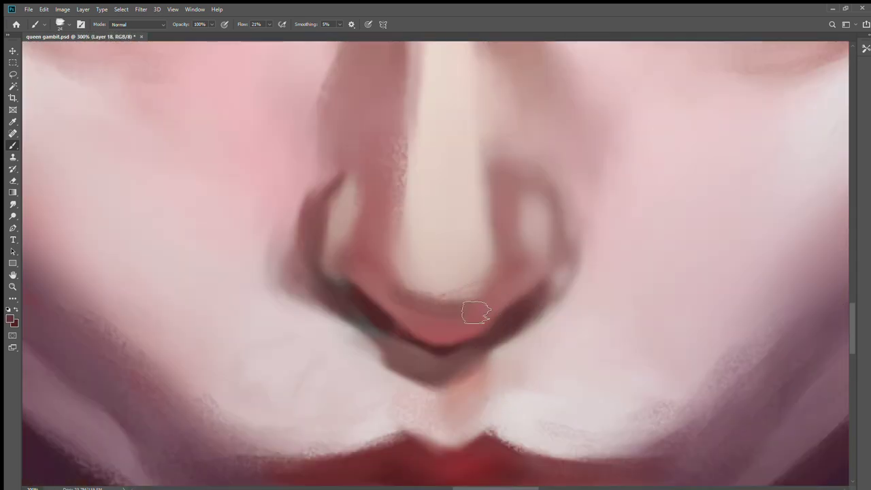
{"action": "left_click", "coordinate": [411, 392], "text": "alt"}
{"action": "left_click", "coordinate": [422, 389], "text": "ctrl"}
{"action": "left_click", "coordinate": [422, 389]}
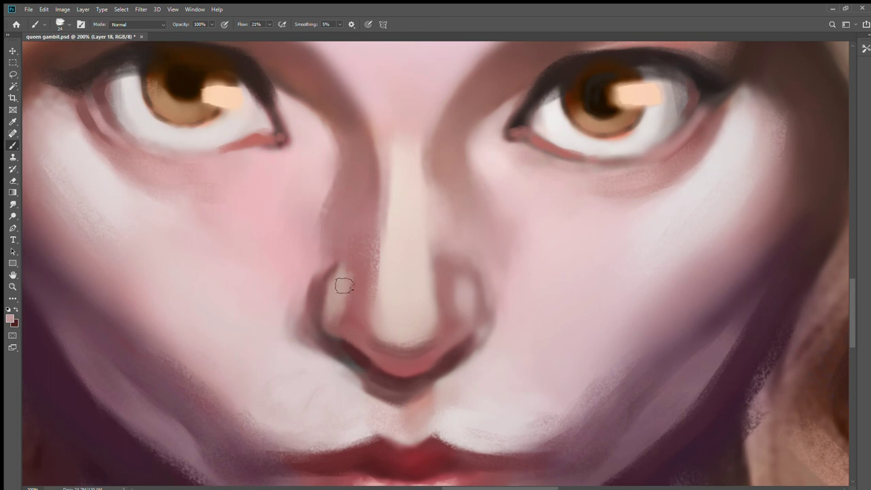
Blend the nostril edges and the skin beside the nose with sampled soft pink tones
{"action": "key", "text": "ctrl+minus"}
{"action": "key", "text": "ctrl+minus"}
{"action": "key", "text": "ctrl+plus"}
{"action": "left_click", "coordinate": [541, 381], "text": "alt"}
{"action": "left_click", "coordinate": [521, 367], "text": "alt"}
{"action": "left_click_drag", "start_coordinate": [551, 373], "coordinate": [404, 361]}
{"action": "left_click_drag", "start_coordinate": [458, 352], "coordinate": [467, 382]}
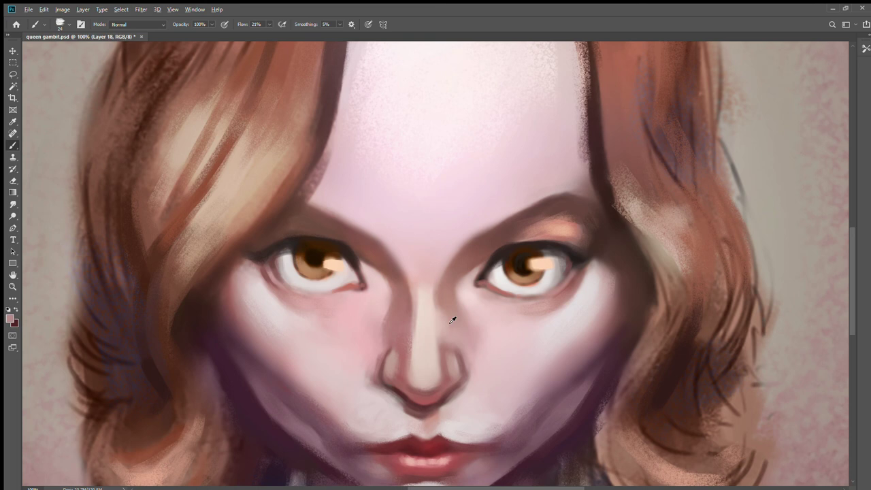
{"action": "scroll", "coordinate": [443, 347], "scroll_direction": "down", "scroll_amount": 5}
{"action": "scroll", "coordinate": [430, 327], "scroll_direction": "up", "scroll_amount": 5}
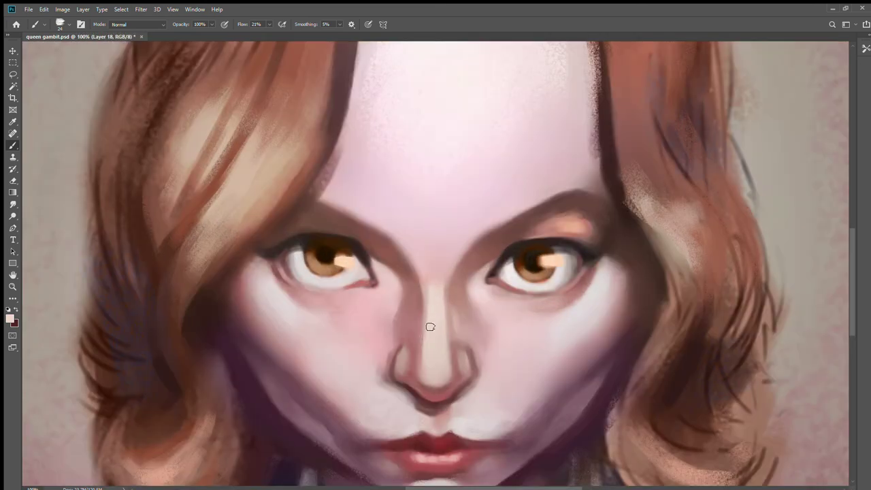
Cover the background behind the figure with a solid dark navy on a new layer
{"action": "scroll", "coordinate": [429, 276], "scroll_direction": "down", "scroll_amount": 5}
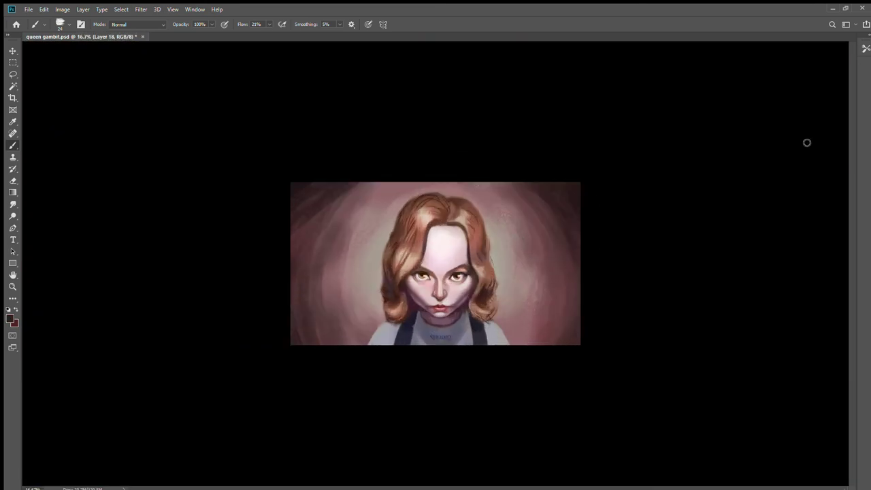
{"action": "left_click_drag", "start_coordinate": [578, 207], "coordinate": [552, 234]}
{"action": "mouse_move", "coordinate": [306, 201]}
{"action": "left_mouse_down"}
{"action": "mouse_move", "coordinate": [310, 313]}
{"action": "mouse_move", "coordinate": [394, 197]}
{"action": "left_mouse_up"}
{"action": "left_click_drag", "start_coordinate": [371, 238], "coordinate": [360, 306]}
{"action": "key", "text": "alt+BackSpace"}
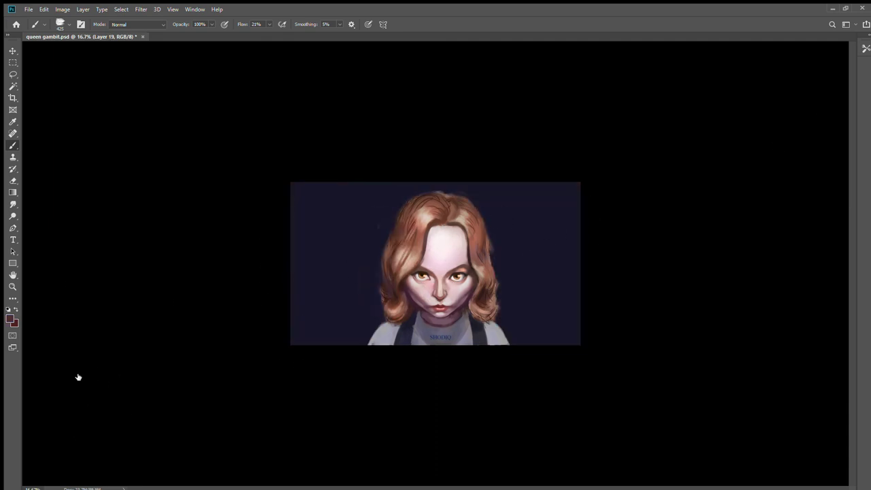
Paint lighter sampled tones around both sides of the hair over the dark navy background with a large brush
{"action": "left_click_drag", "start_coordinate": [400, 219], "coordinate": [381, 300]}
{"action": "left_click", "coordinate": [406, 230], "text": "alt"}
{"action": "left_click", "coordinate": [379, 273], "text": "alt"}
{"action": "mouse_move", "coordinate": [389, 209]}
{"action": "left_mouse_down"}
{"action": "mouse_move", "coordinate": [375, 293]}
{"action": "mouse_move", "coordinate": [360, 306]}
{"action": "left_mouse_up"}
{"action": "left_click", "coordinate": [382, 262], "text": "alt"}
{"action": "mouse_move", "coordinate": [353, 231]}
{"action": "left_mouse_down"}
{"action": "mouse_move", "coordinate": [384, 327]}
{"action": "mouse_move", "coordinate": [364, 275]}
{"action": "mouse_move", "coordinate": [421, 194]}
{"action": "mouse_move", "coordinate": [518, 300]}
{"action": "mouse_move", "coordinate": [335, 295]}
{"action": "mouse_move", "coordinate": [420, 191]}
{"action": "mouse_move", "coordinate": [324, 273]}
{"action": "mouse_move", "coordinate": [564, 311]}
{"action": "mouse_move", "coordinate": [544, 235]}
{"action": "left_mouse_up"}
{"action": "left_click", "coordinate": [340, 285], "text": "alt"}
{"action": "key", "text": "ctrl+equal"}
{"action": "left_click", "coordinate": [834, 111]}
{"action": "left_click_drag", "start_coordinate": [361, 204], "coordinate": [337, 317]}
{"action": "mouse_move", "coordinate": [521, 205]}
{"action": "left_mouse_down"}
{"action": "mouse_move", "coordinate": [574, 255]}
{"action": "mouse_move", "coordinate": [333, 306]}
{"action": "left_mouse_up"}
{"action": "key", "text": "ctrl+minus"}
{"action": "key", "text": "ctrl+minus"}
{"action": "key", "text": "ctrl+minus"}
{"action": "key", "text": "ctrl+equal"}
Build up a pale cream glow on both sides of the hair with a large soft round brush on a new layer
{"action": "left_click", "coordinate": [37, 372]}
{"action": "left_click", "coordinate": [37, 372]}
{"action": "key", "text": "ctrl+equal"}
{"action": "mouse_move", "coordinate": [390, 216]}
{"action": "left_mouse_down"}
{"action": "mouse_move", "coordinate": [377, 304]}
{"action": "mouse_move", "coordinate": [370, 296]}
{"action": "mouse_move", "coordinate": [387, 215]}
{"action": "left_mouse_up"}
{"action": "mouse_move", "coordinate": [505, 244]}
{"action": "left_mouse_down"}
{"action": "mouse_move", "coordinate": [520, 310]}
{"action": "mouse_move", "coordinate": [509, 304]}
{"action": "left_mouse_up"}
{"action": "left_click_drag", "start_coordinate": [371, 319], "coordinate": [347, 283]}
{"action": "left_click", "coordinate": [360, 281], "text": "alt"}
{"action": "mouse_move", "coordinate": [519, 237]}
{"action": "left_mouse_down"}
{"action": "mouse_move", "coordinate": [523, 299]}
{"action": "mouse_move", "coordinate": [510, 318]}
{"action": "mouse_move", "coordinate": [566, 303]}
{"action": "mouse_move", "coordinate": [538, 304]}
{"action": "left_mouse_up"}
{"action": "left_click", "coordinate": [847, 357]}
{"action": "left_click_drag", "start_coordinate": [347, 228], "coordinate": [350, 300]}
{"action": "left_click", "coordinate": [346, 269], "text": "alt"}
{"action": "left_click_drag", "start_coordinate": [323, 238], "coordinate": [320, 340]}
{"action": "key", "text": "ctrl+minus"}
{"action": "key", "text": "ctrl+minus"}
{"action": "key", "text": "ctrl+plus"}
{"action": "left_click_drag", "start_coordinate": [375, 295], "coordinate": [395, 245]}
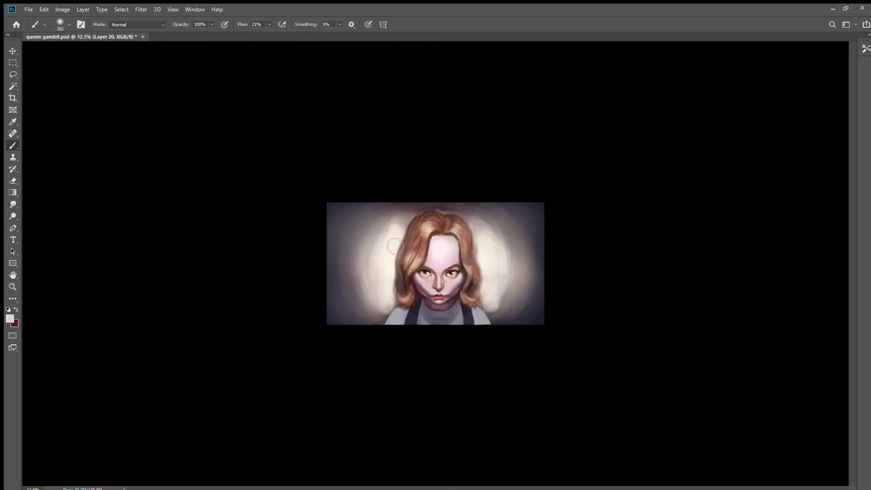
Smooth and brighten the background glow beside and above the hair with near-white strokes
{"action": "left_click_drag", "start_coordinate": [498, 238], "coordinate": [513, 291]}
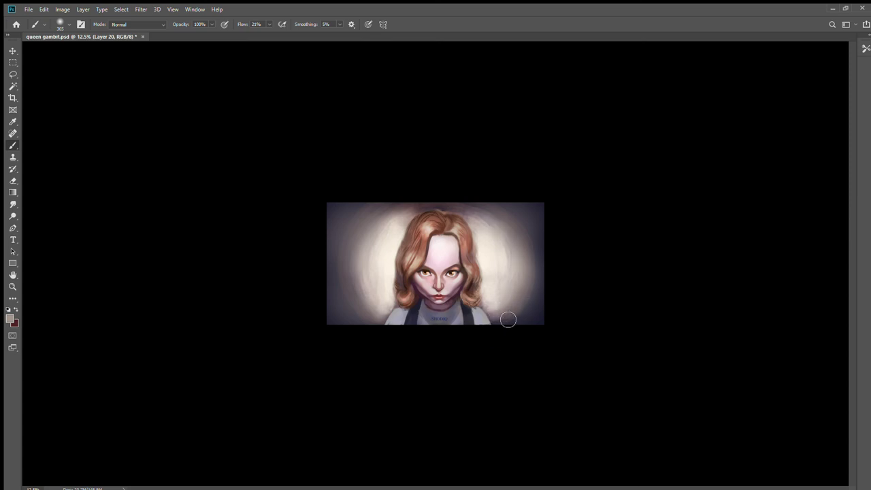
{"action": "key", "text": "ctrl+plus"}
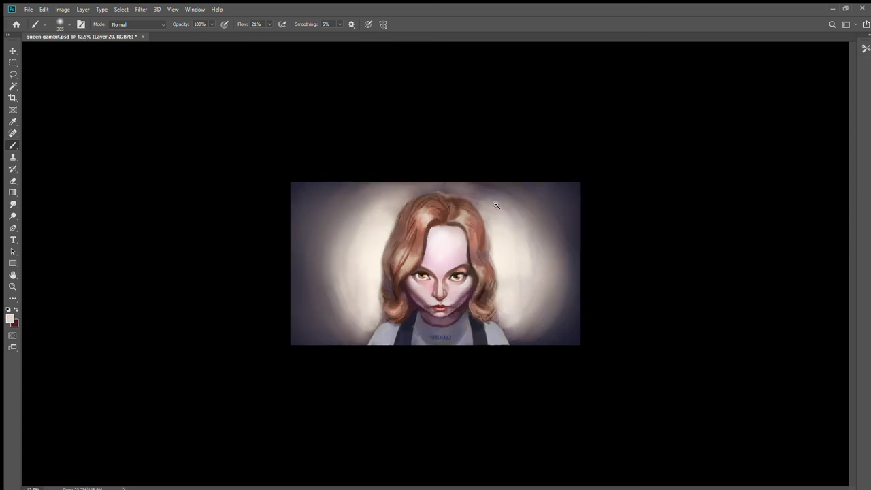
{"action": "key", "text": "ctrl+minus"}
{"action": "key", "text": "ctrl+y"}
{"action": "key", "text": "ctrl+plus"}
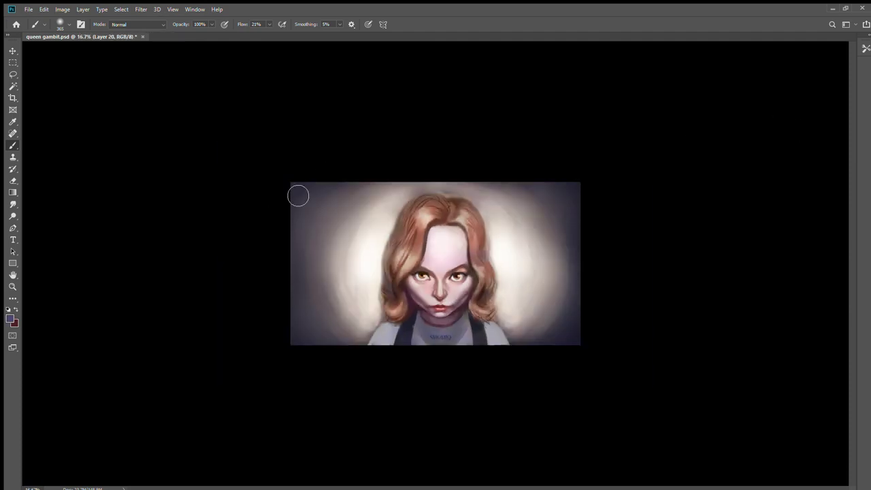
Tint the outer corners and side edges of the background with muted purple
{"action": "key", "text": "ctrl+minus"}
{"action": "key", "text": "ctrl+plus"}
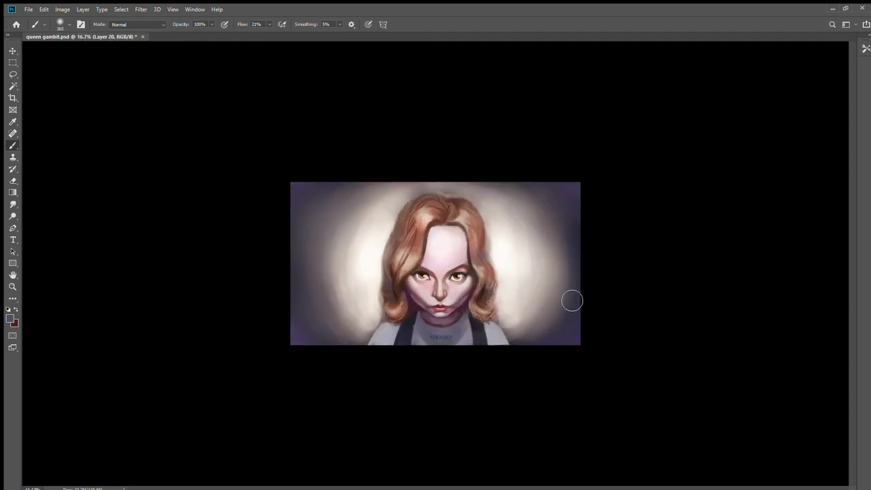
{"action": "key", "text": "ctrl+minus"}
Try radial gradients from a pale center to dark grey behind the figure on Layer 7
{"action": "left_click", "coordinate": [12, 192]}
{"action": "mouse_move", "coordinate": [437, 262]}
{"action": "left_mouse_down"}
{"action": "mouse_move", "coordinate": [441, 397]}
{"action": "mouse_move", "coordinate": [433, 322]}
{"action": "left_mouse_up"}
{"action": "mouse_move", "coordinate": [442, 262]}
{"action": "left_mouse_down"}
{"action": "mouse_move", "coordinate": [445, 420]}
{"action": "mouse_move", "coordinate": [446, 342]}
{"action": "left_mouse_up"}
{"action": "key", "text": "i"}
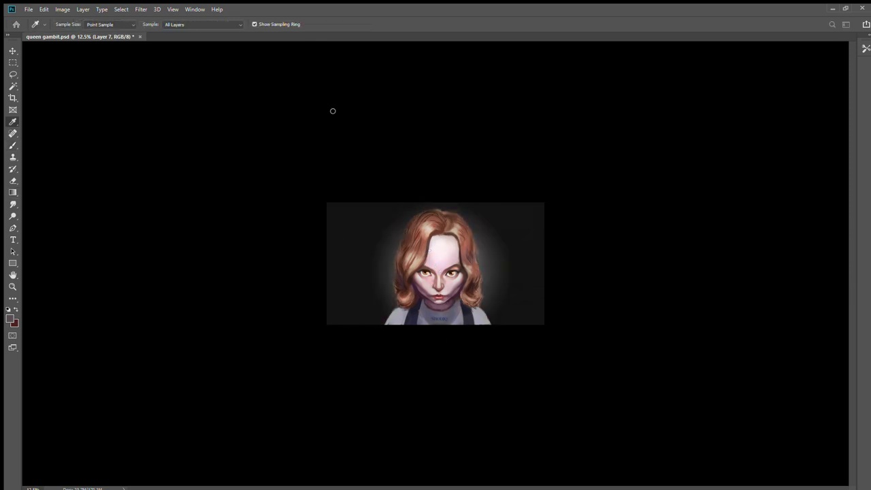
{"action": "left_click", "coordinate": [483, 172]}
{"action": "left_click_drag", "start_coordinate": [429, 270], "coordinate": [438, 357]}
Apply a radial gradient from pale cream to dark navy behind the figure, starting at the face and extending below the canvas
{"action": "left_click", "coordinate": [533, 266], "text": "ctrl"}
{"action": "left_click", "coordinate": [451, 318], "text": "alt"}
{"action": "left_click", "coordinate": [472, 299], "text": "ctrl"}
{"action": "left_click", "coordinate": [469, 302], "text": "ctrl"}
{"action": "left_click", "coordinate": [470, 302], "text": "ctrl"}
{"action": "scroll", "coordinate": [469, 302], "scroll_direction": "down", "scroll_amount": 3}
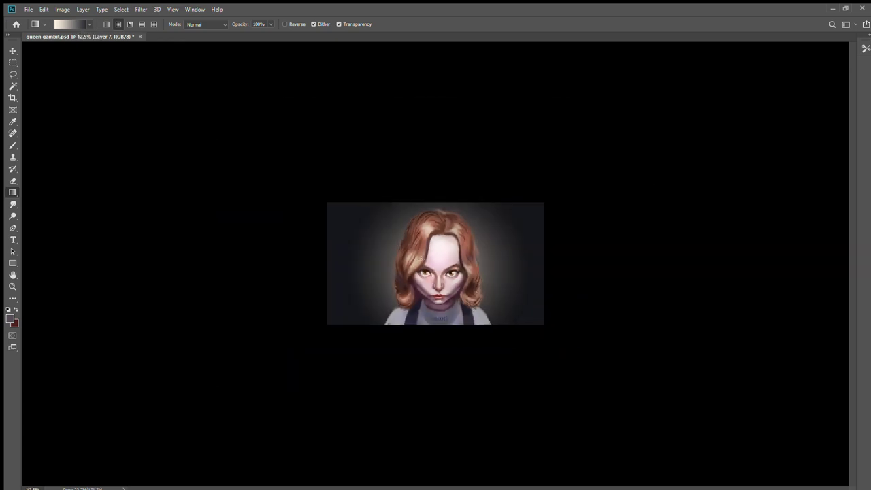
{"action": "left_click_drag", "start_coordinate": [433, 277], "coordinate": [433, 381]}
{"action": "scroll", "coordinate": [445, 254], "scroll_direction": "up", "scroll_amount": 1}
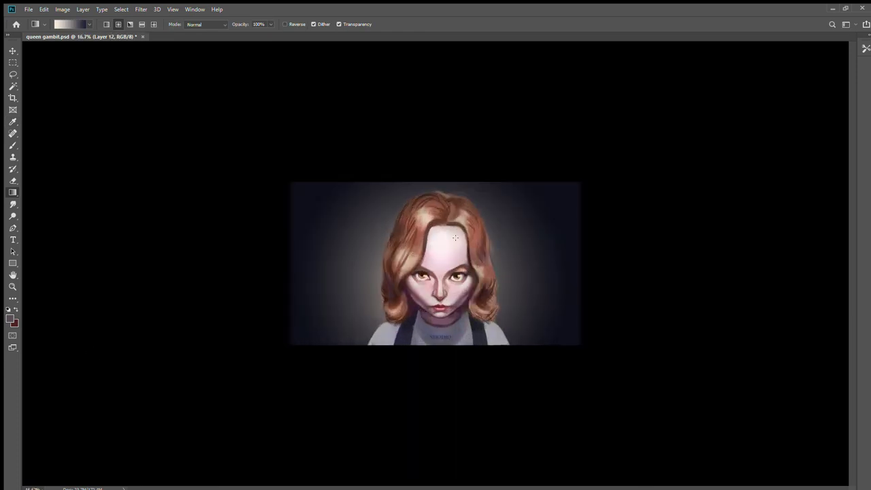